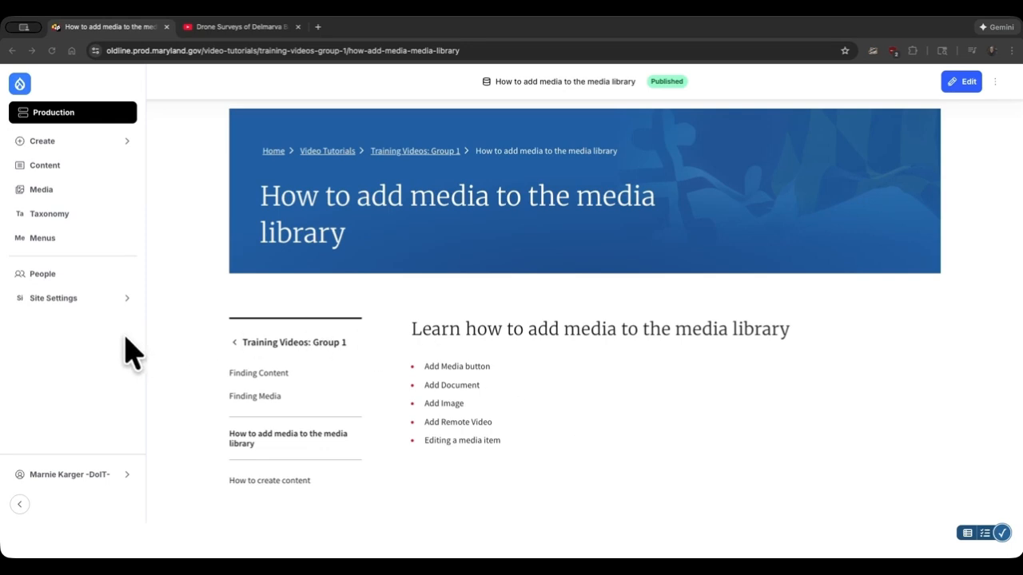
- Go to the site's media library and start adding a new Document media item
{"action": "left_click", "coordinate": [73, 201]}
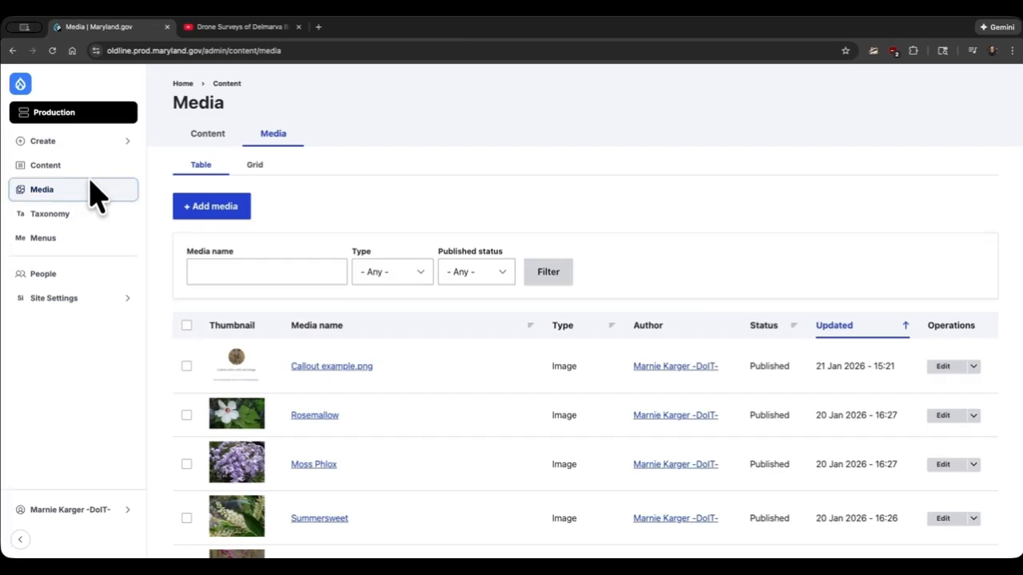
{"action": "left_click", "coordinate": [230, 209]}
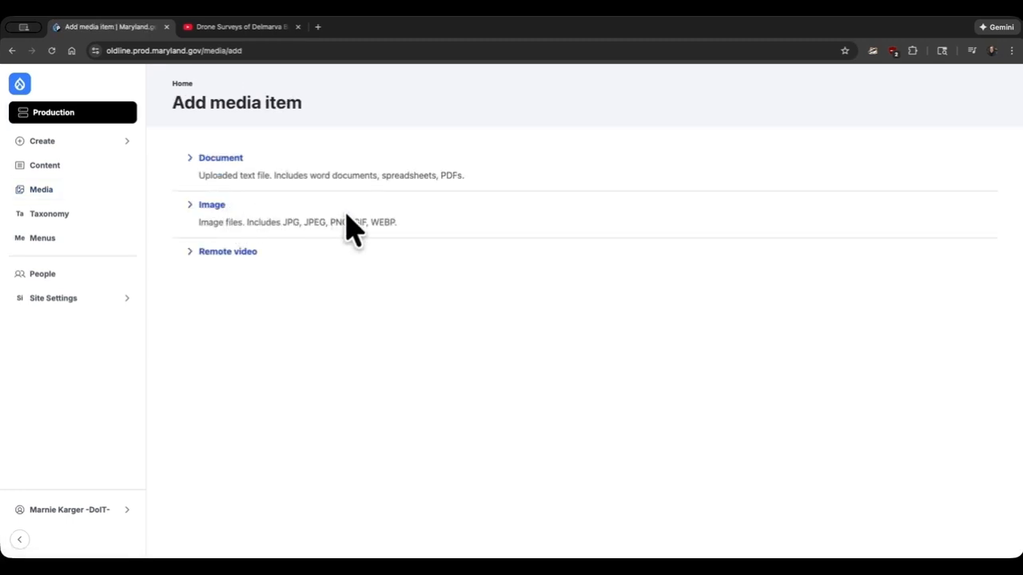
{"action": "left_click", "coordinate": [231, 159]}
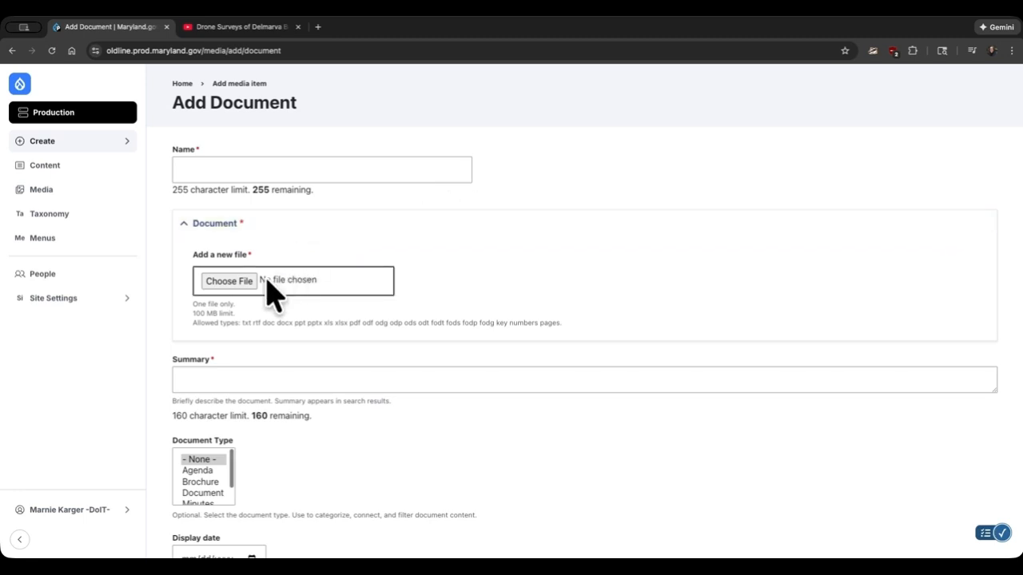
- Upload Important Document 123.pdf from the Video Tutorials materials folder as the document file
{"action": "left_click", "coordinate": [228, 281]}
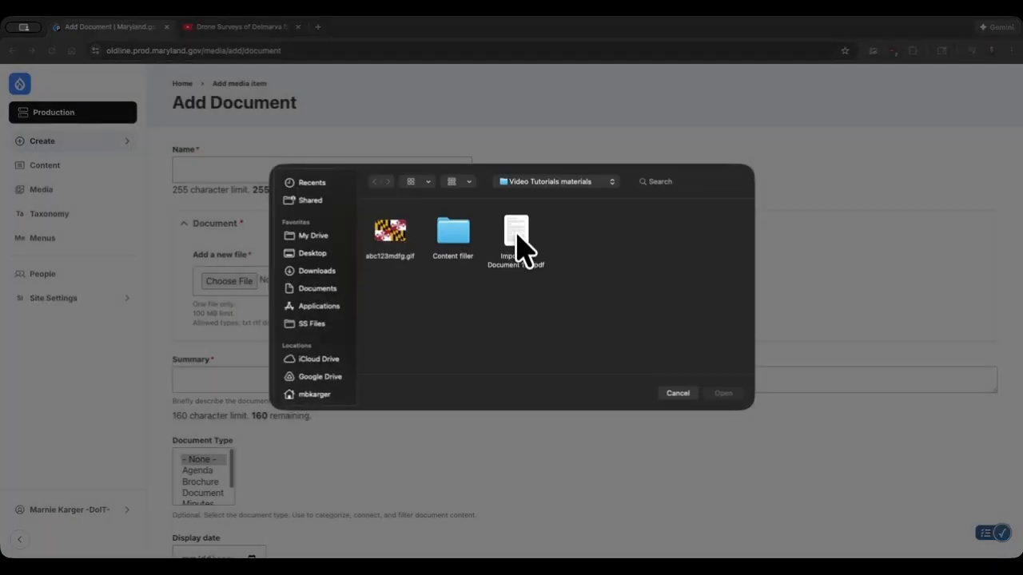
{"action": "left_click", "coordinate": [516, 234]}
{"action": "double_click", "coordinate": [517, 238]}
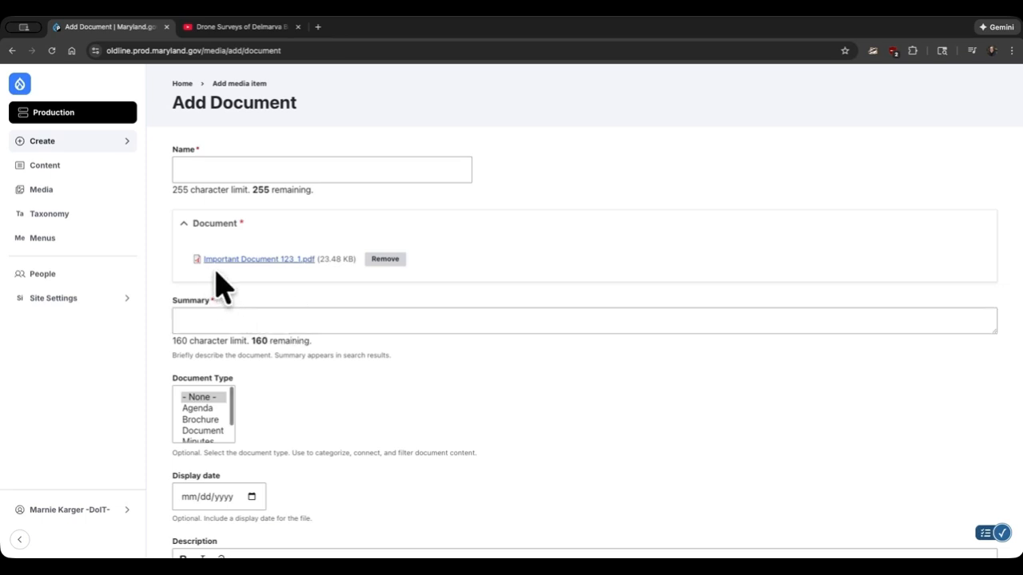
- Name the document "Important document 123"
{"action": "left_click", "coordinate": [211, 169]}
{"action": "type", "text": "Impot"}
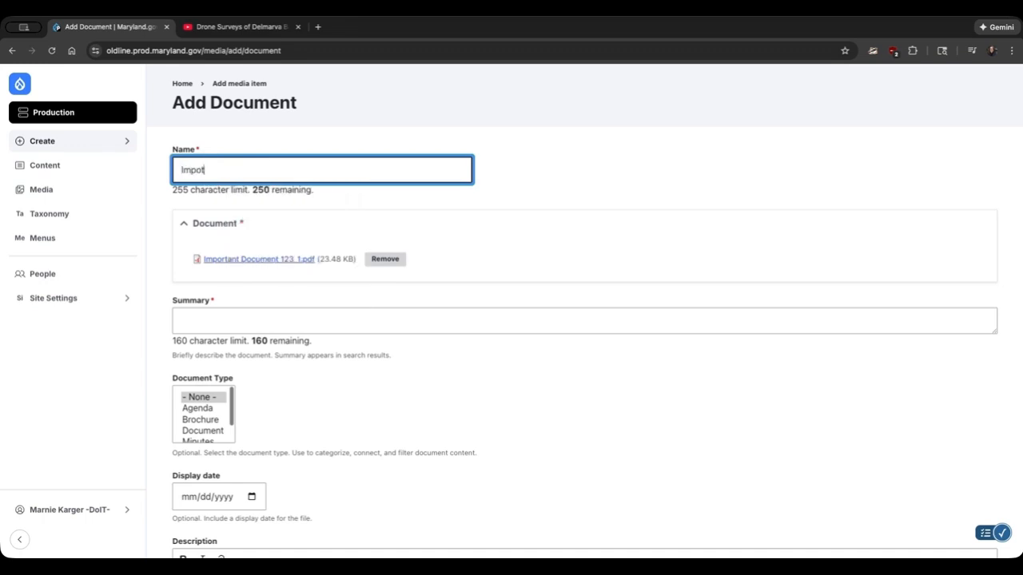
{"action": "key", "text": "BackSpace"}
{"action": "type", "text": "r"}
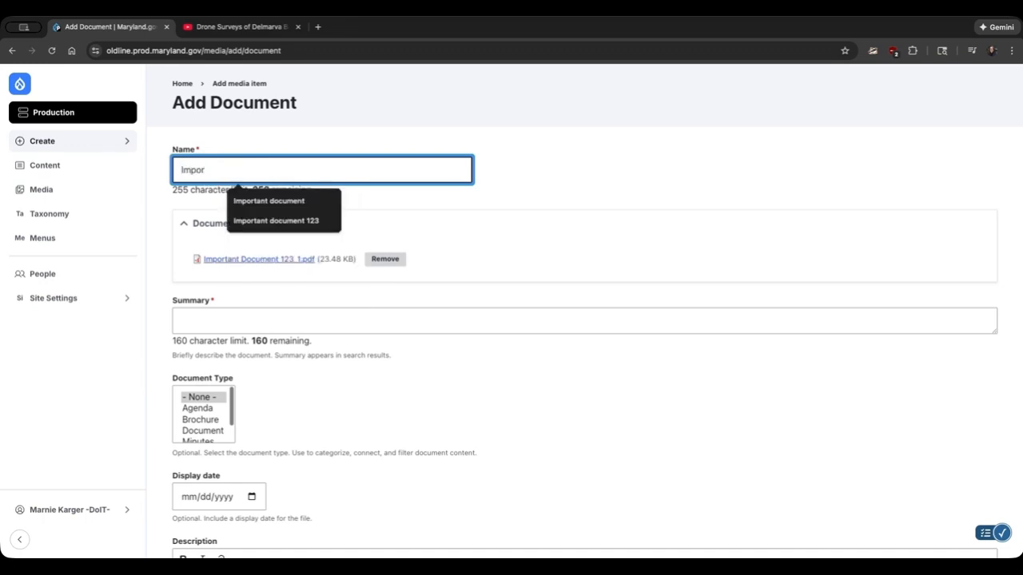
{"action": "left_click", "coordinate": [294, 223]}
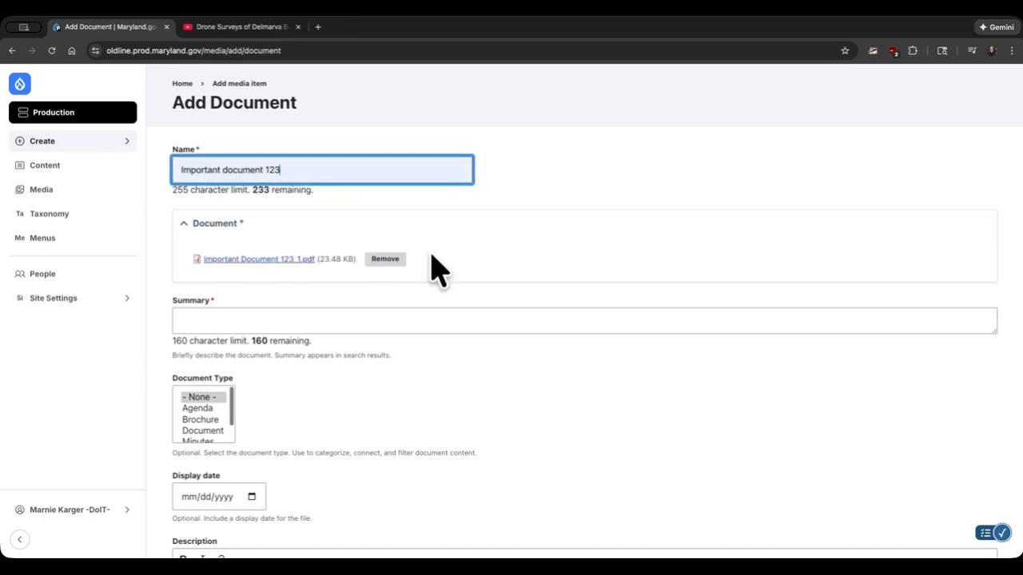
- Enter "short and clear summary" as the document's summary
{"action": "scroll", "coordinate": [435, 269], "scroll_direction": "down", "scroll_amount": 1}
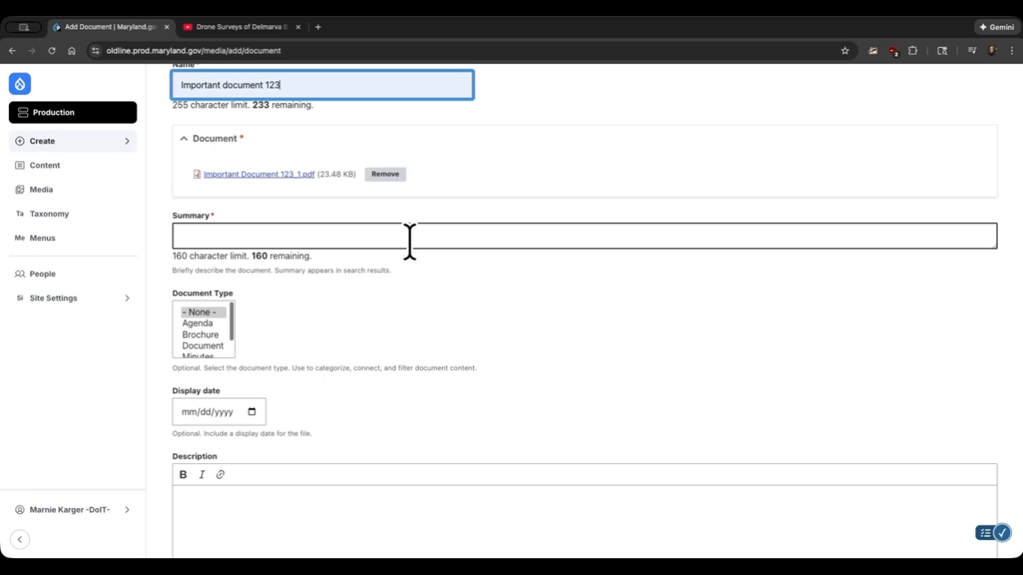
{"action": "left_click", "coordinate": [327, 236]}
{"action": "type", "text": "sho"}
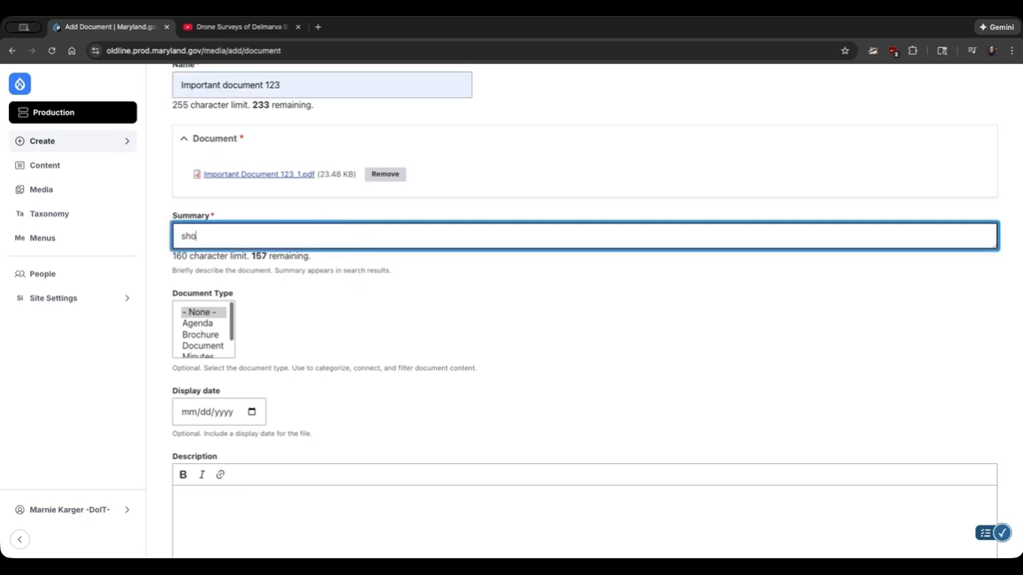
{"action": "type", "text": "rt and clear summary"}
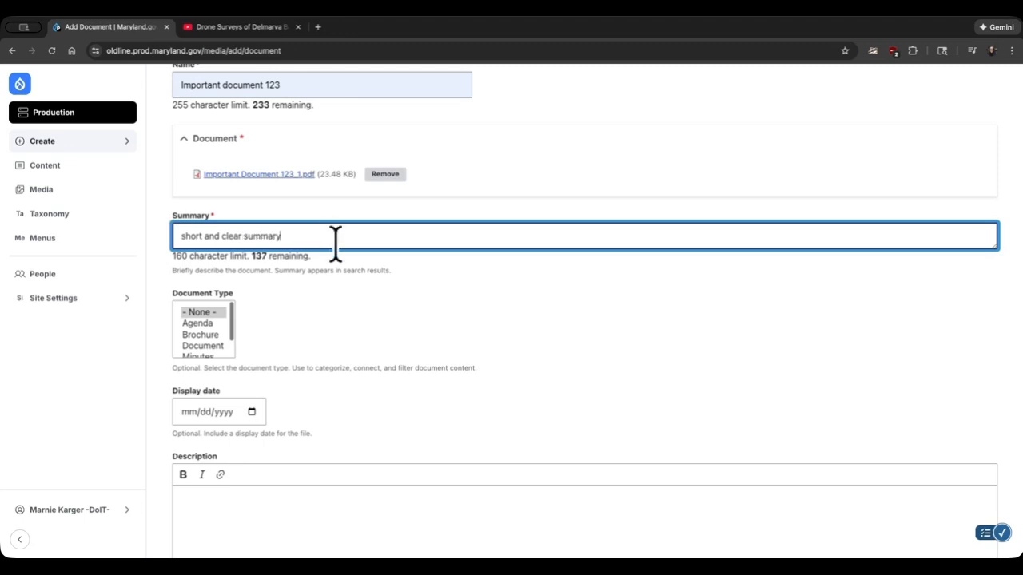
- Review the document form's optional fields, from document type, display date and description to topic, division and agency taxonomy
{"action": "scroll", "coordinate": [372, 266], "scroll_direction": "down", "scroll_amount": 2}
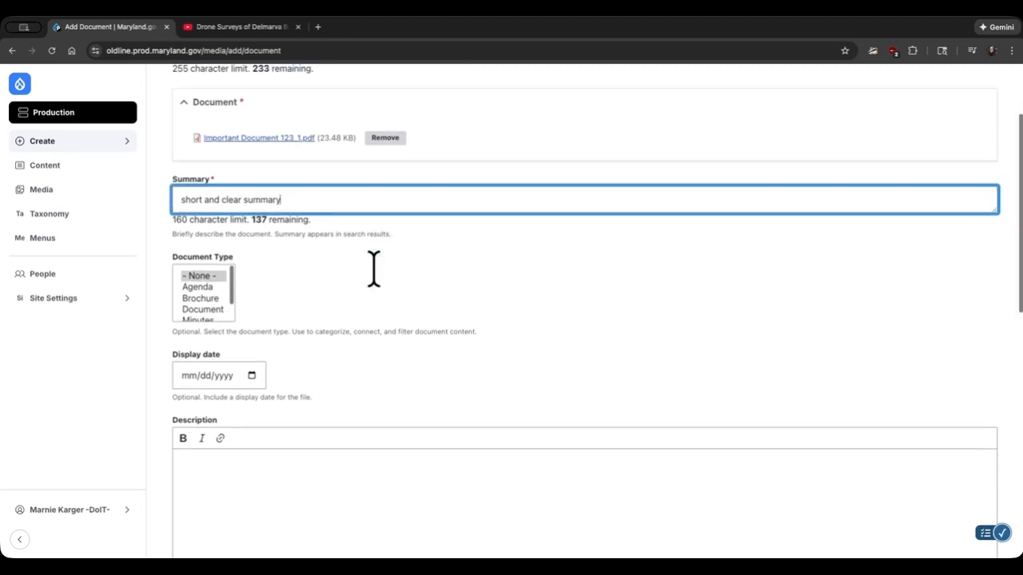
{"action": "scroll", "coordinate": [373, 267], "scroll_direction": "down", "scroll_amount": 1}
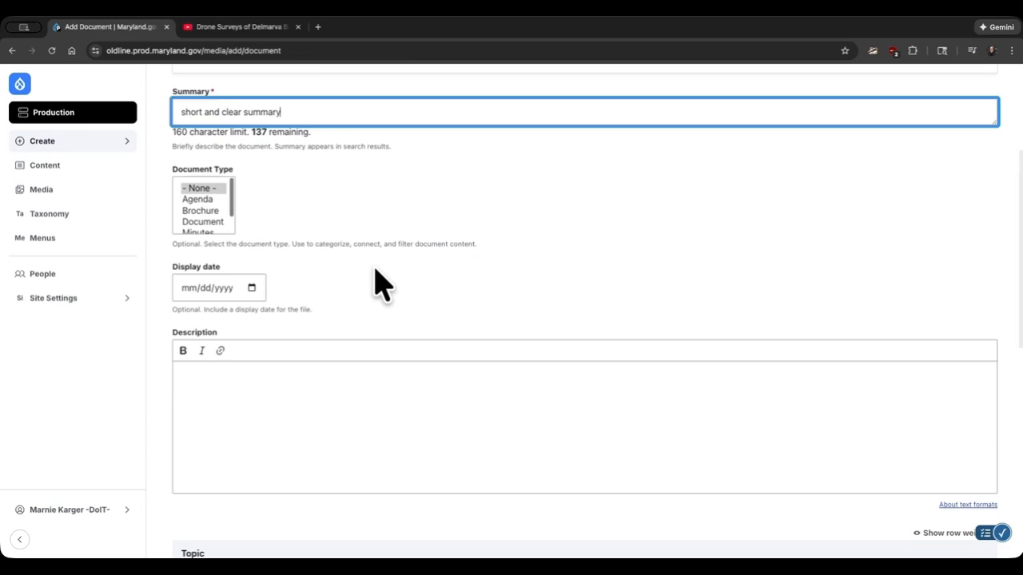
{"action": "scroll", "coordinate": [382, 284], "scroll_direction": "down", "scroll_amount": 1}
{"action": "scroll", "coordinate": [377, 283], "scroll_direction": "down", "scroll_amount": 1}
{"action": "scroll", "coordinate": [375, 280], "scroll_direction": "down", "scroll_amount": 2}
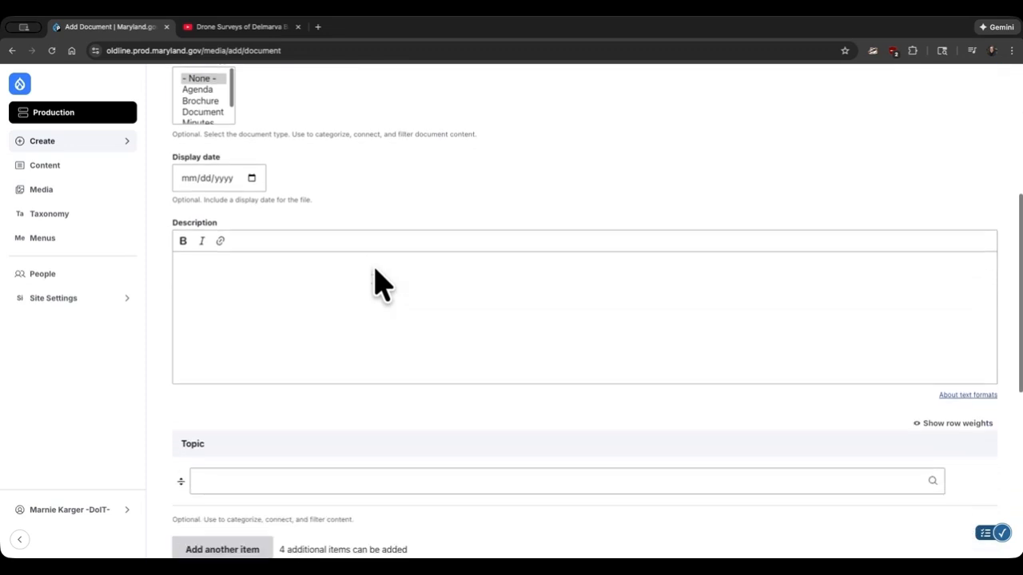
{"action": "scroll", "coordinate": [373, 267], "scroll_direction": "down", "scroll_amount": 5}
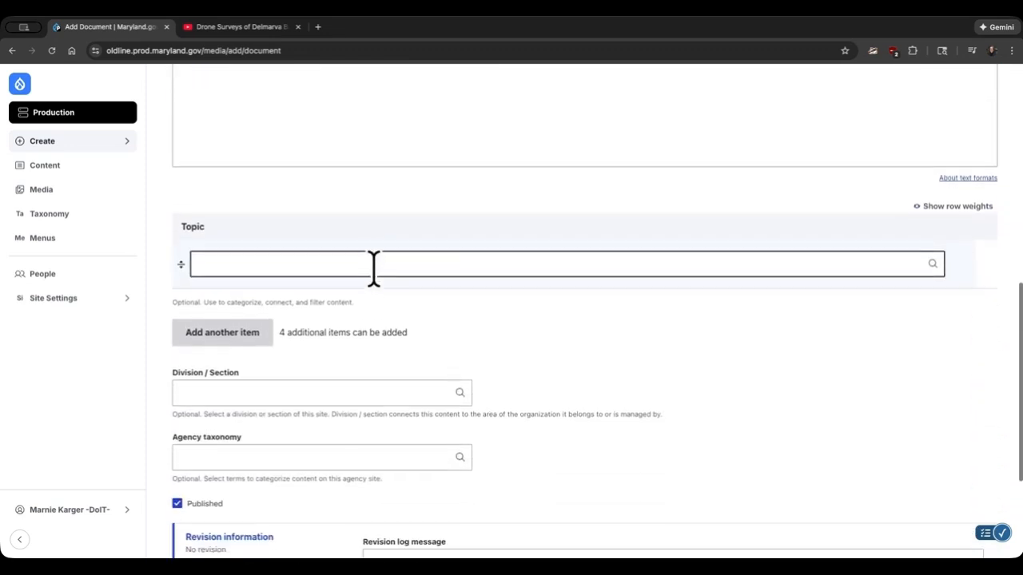
{"action": "scroll", "coordinate": [373, 266], "scroll_direction": "down", "scroll_amount": 1}
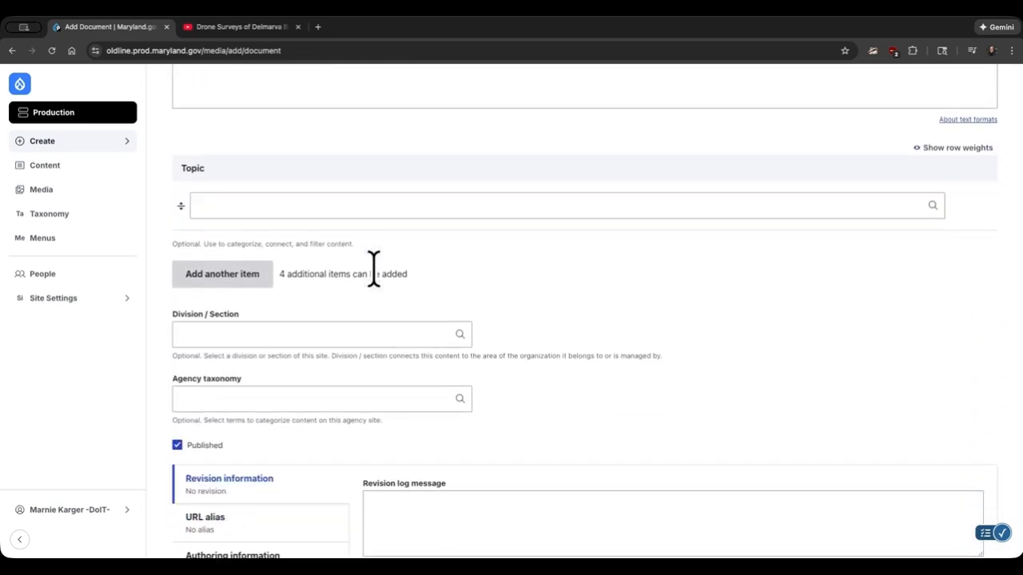
{"action": "scroll", "coordinate": [373, 267], "scroll_direction": "down", "scroll_amount": 1}
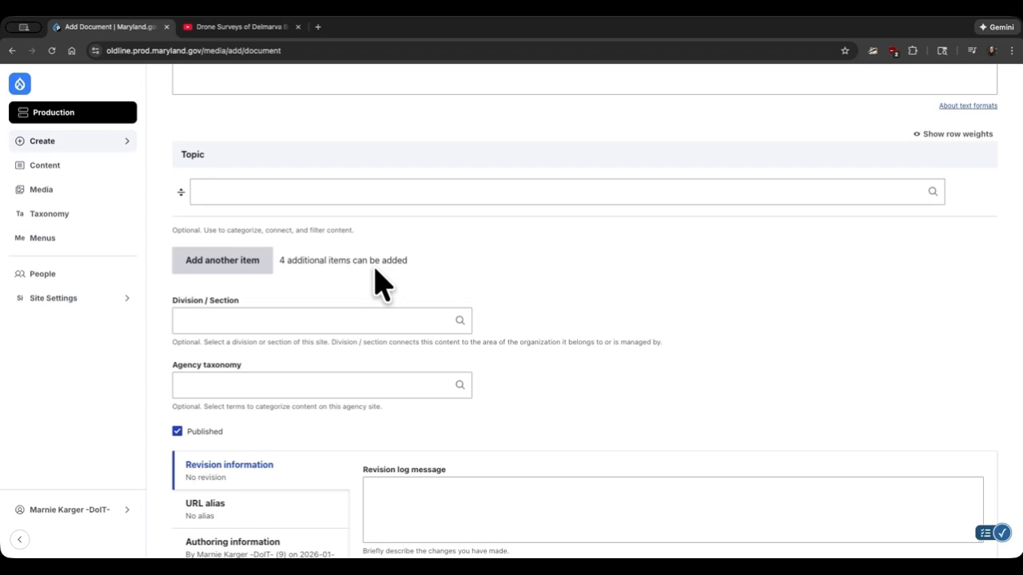
- Assign the topics Training and VIP Materials to the document, adding a second topic row
{"action": "scroll", "coordinate": [381, 284], "scroll_direction": "up", "scroll_amount": 3}
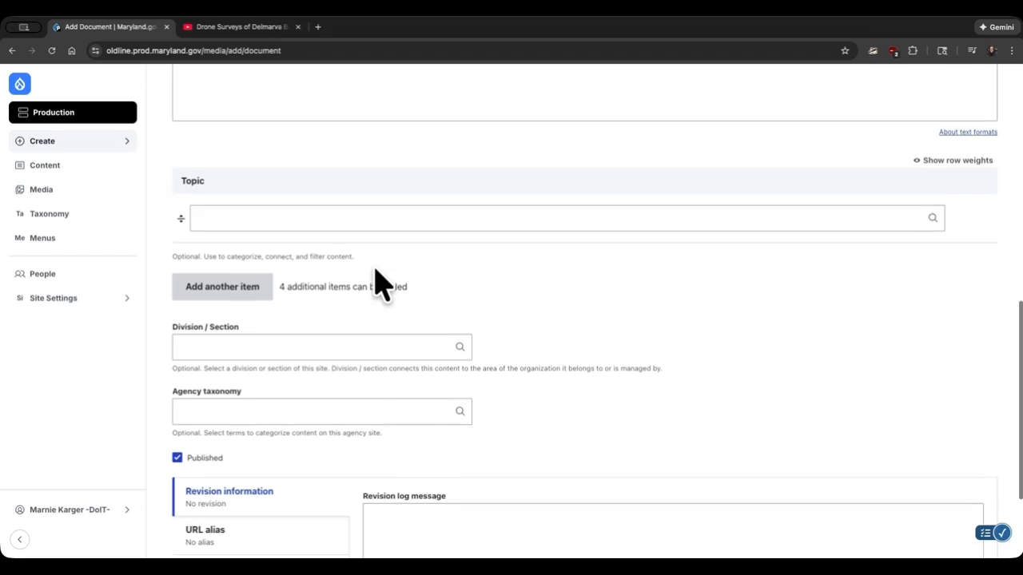
{"action": "left_click", "coordinate": [218, 324]}
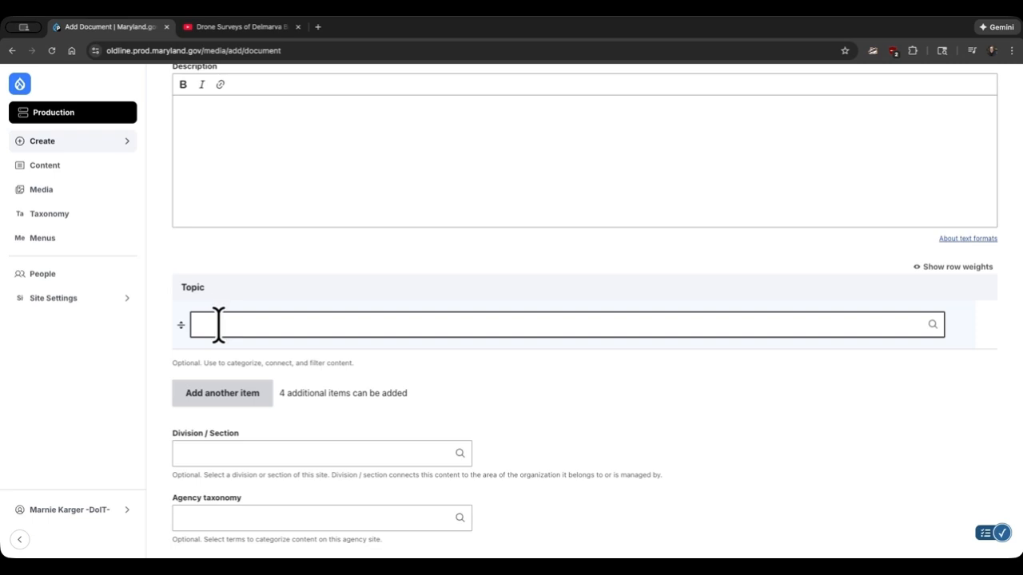
{"action": "left_click", "coordinate": [218, 324]}
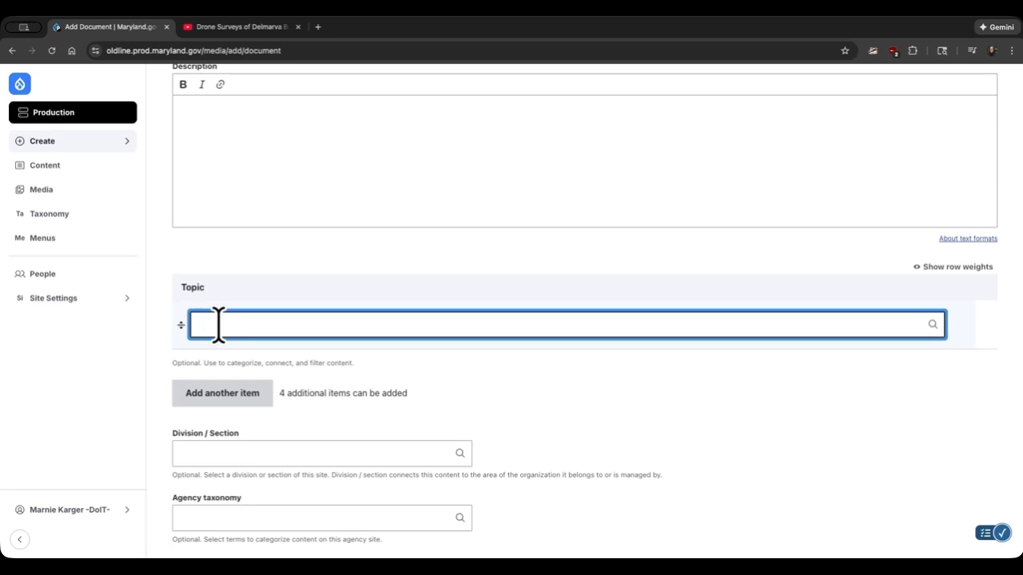
{"action": "type", "text": "Tra"}
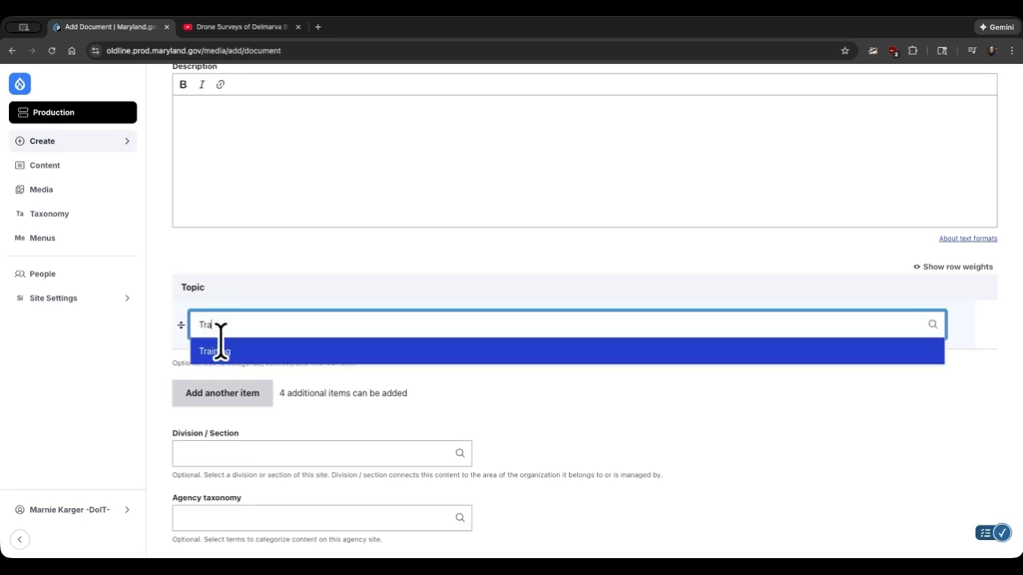
{"action": "left_click", "coordinate": [221, 345]}
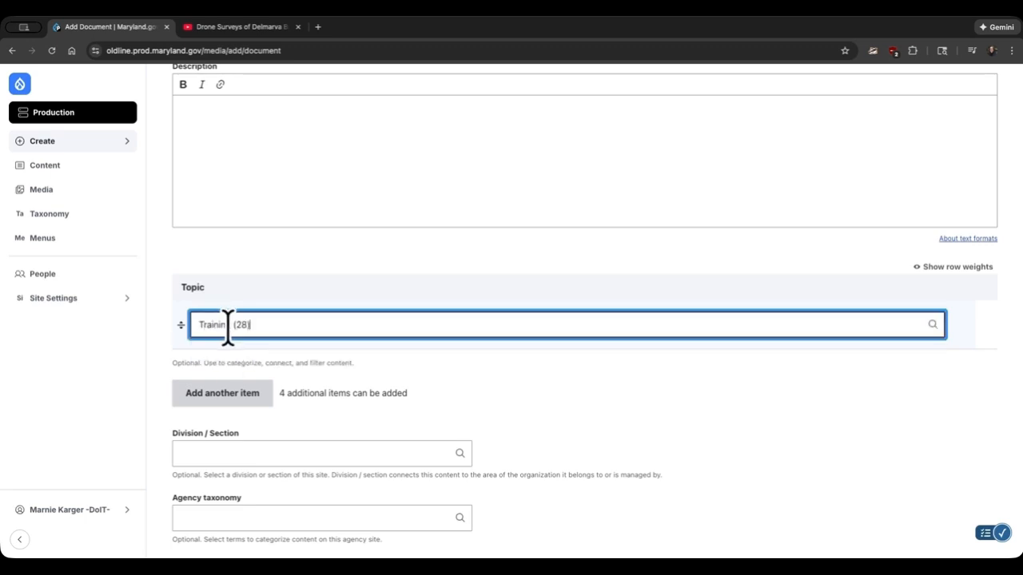
{"action": "left_click", "coordinate": [224, 395]}
{"action": "left_click", "coordinate": [210, 376]}
{"action": "type", "text": "V"}
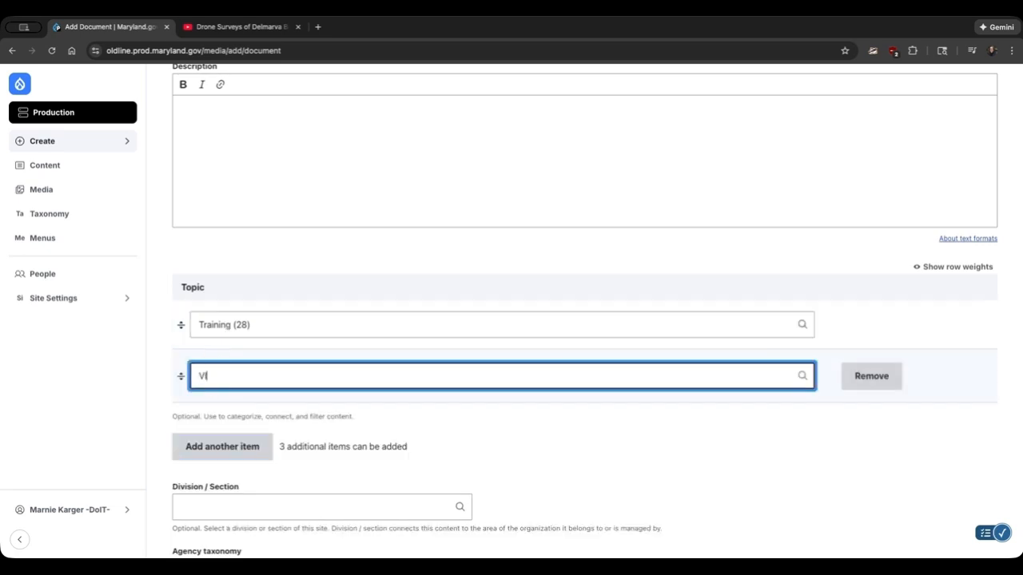
{"action": "type", "text": "I"}
{"action": "left_click", "coordinate": [228, 401]}
- Set the document's Division / Section to Business and work
{"action": "scroll", "coordinate": [317, 388], "scroll_direction": "down", "scroll_amount": 3}
{"action": "left_click", "coordinate": [271, 392]}
{"action": "type", "text": "Bi"}
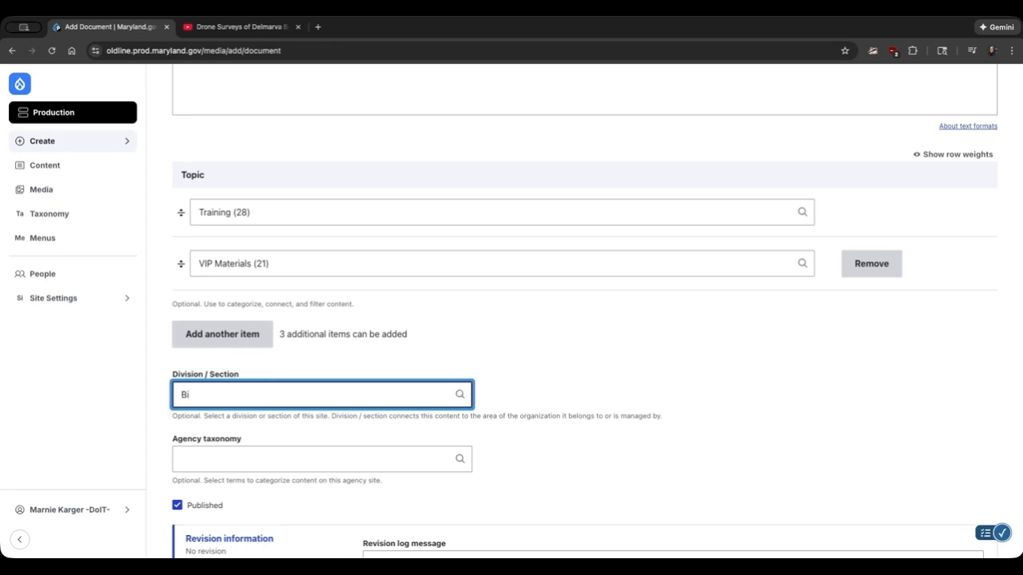
{"action": "key", "text": "BackSpace"}
{"action": "type", "text": "us"}
{"action": "left_click", "coordinate": [279, 420]}
- Save the document with its Published option left on
{"action": "scroll", "coordinate": [298, 404], "scroll_direction": "down", "scroll_amount": 3}
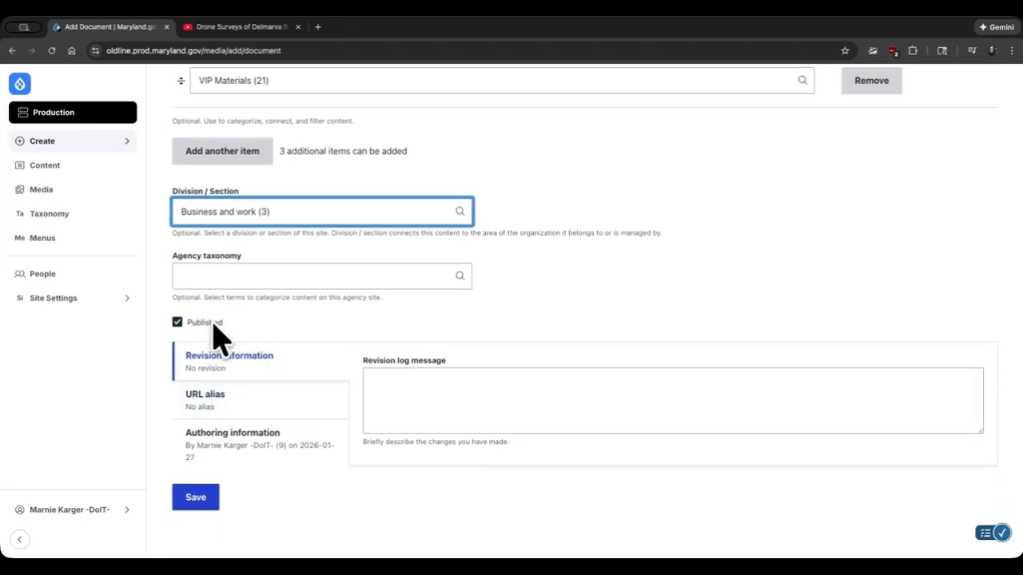
{"action": "scroll", "coordinate": [370, 326], "scroll_direction": "down", "scroll_amount": 1}
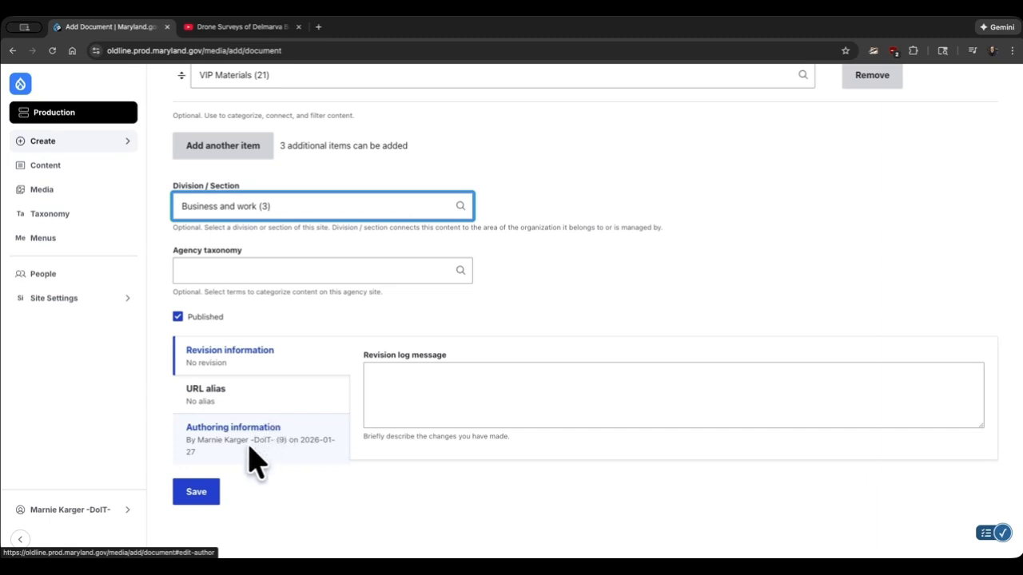
{"action": "left_click", "coordinate": [205, 493]}
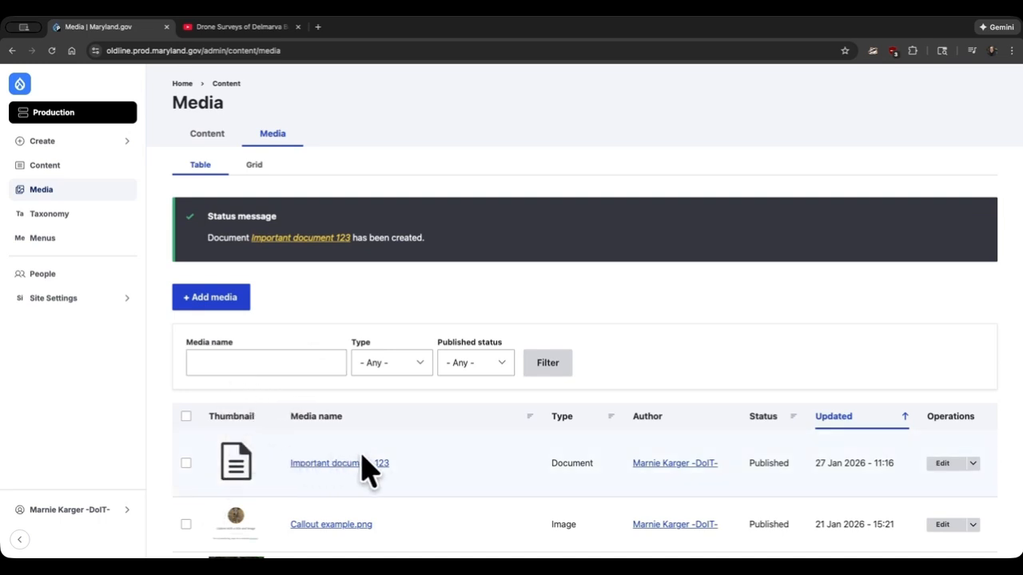
- Check the new document in the media list and start adding a new Image media item
{"action": "scroll", "coordinate": [370, 468], "scroll_direction": "down", "scroll_amount": 4}
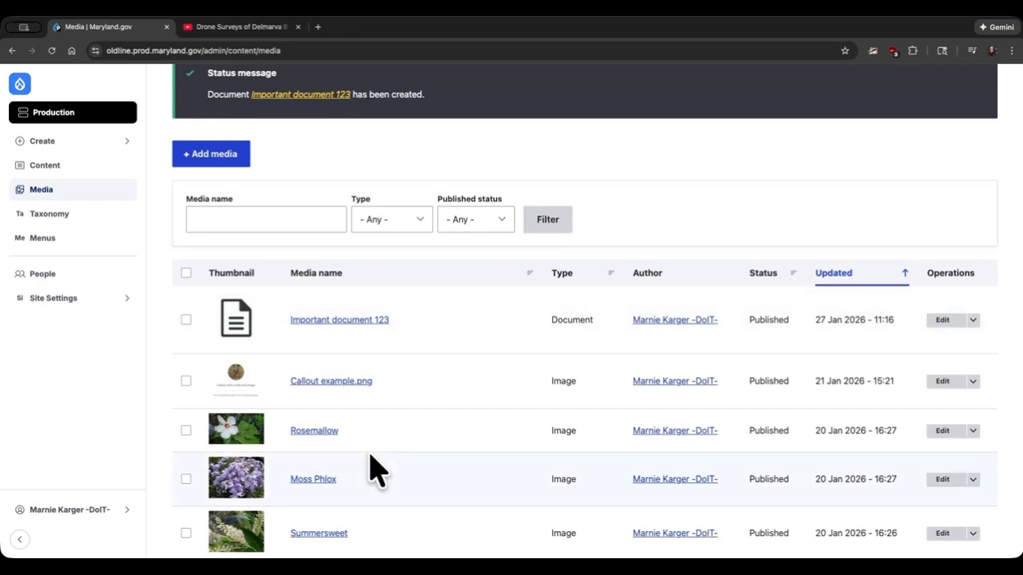
{"action": "scroll", "coordinate": [370, 468], "scroll_direction": "up", "scroll_amount": 4}
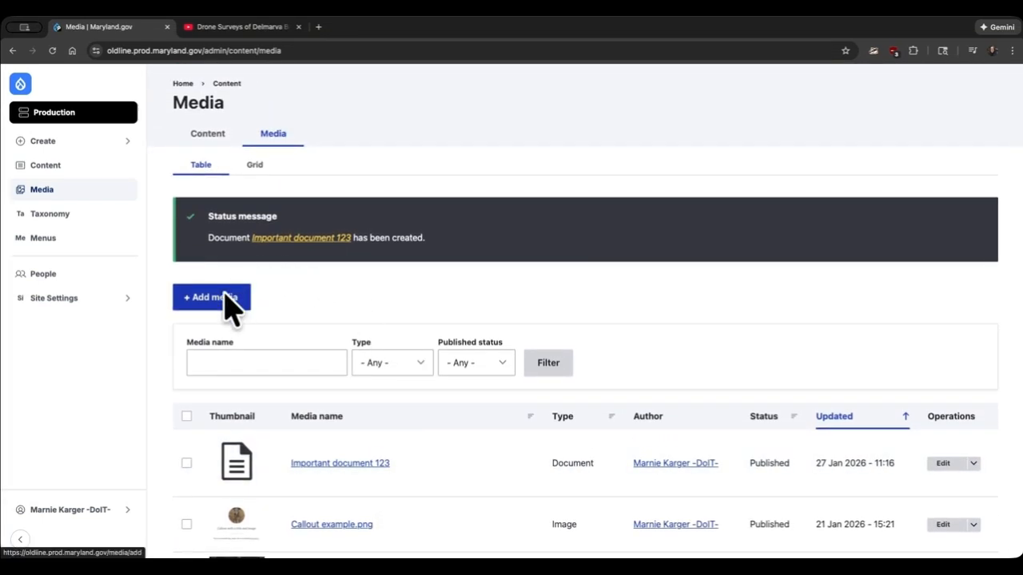
{"action": "left_click", "coordinate": [225, 298]}
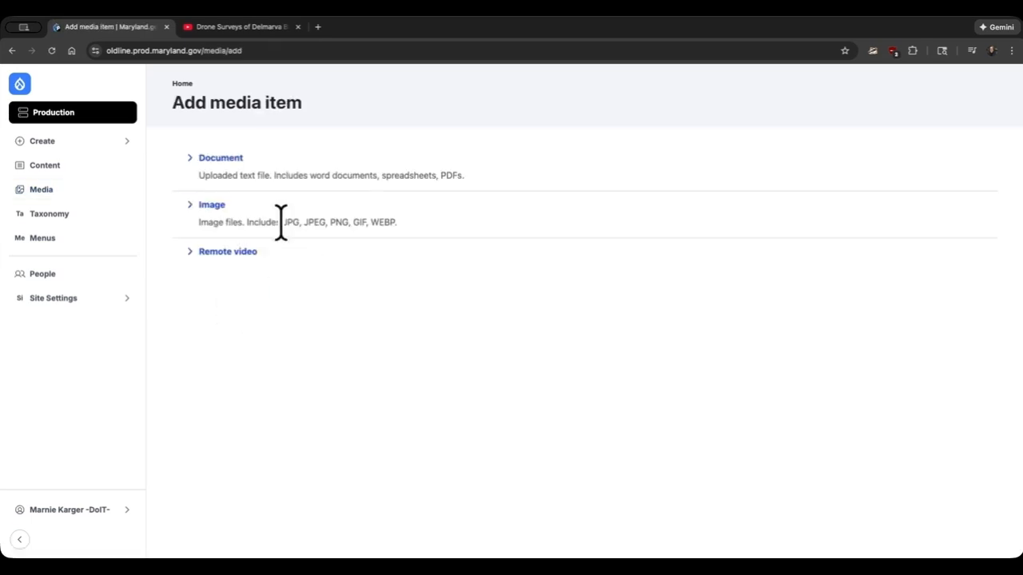
{"action": "left_click", "coordinate": [215, 206]}
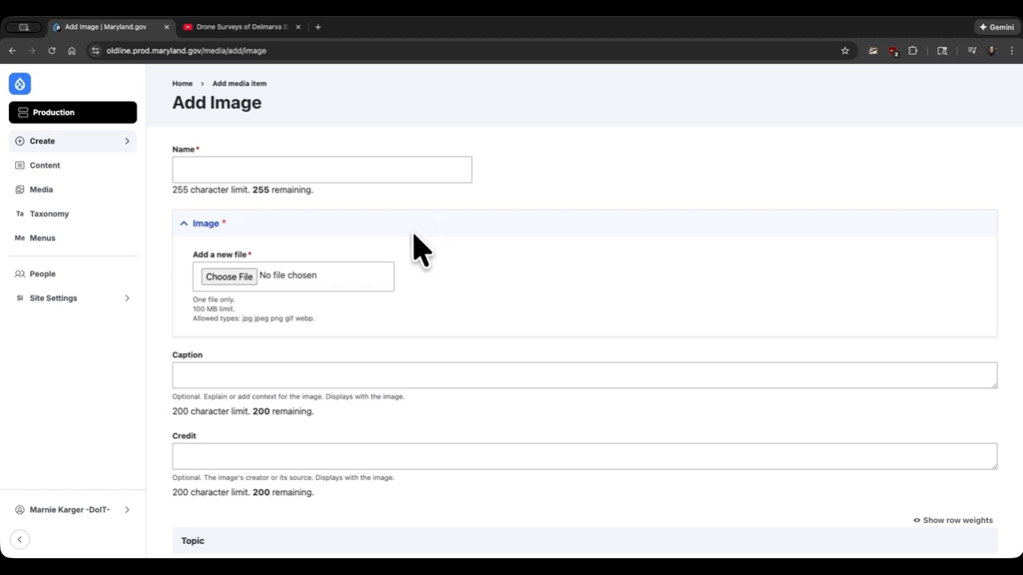
- Upload the Maryland flag file abc123mdfg.gif as the image and mark it as decorative
{"action": "left_click", "coordinate": [229, 277]}
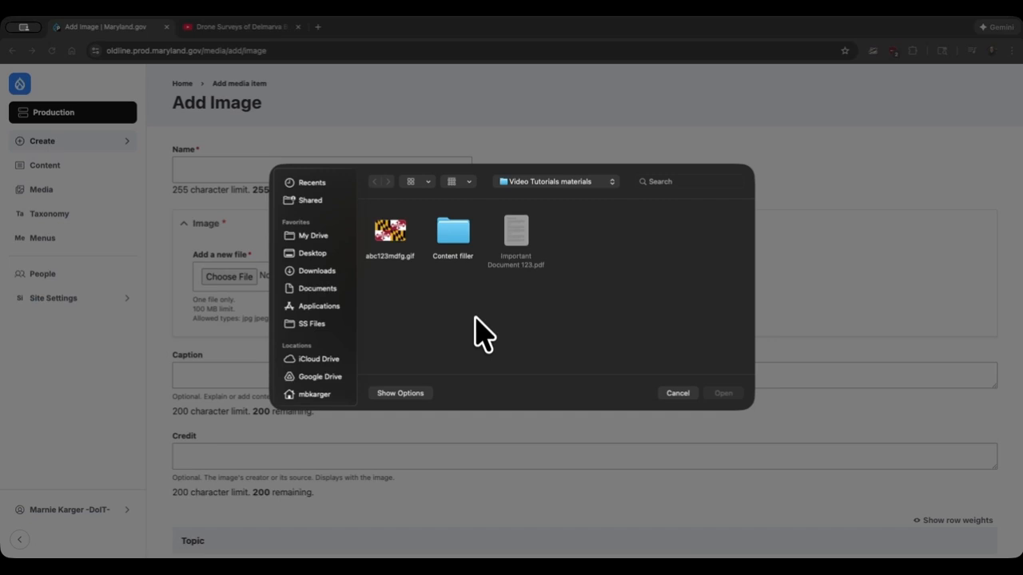
{"action": "double_click", "coordinate": [391, 233]}
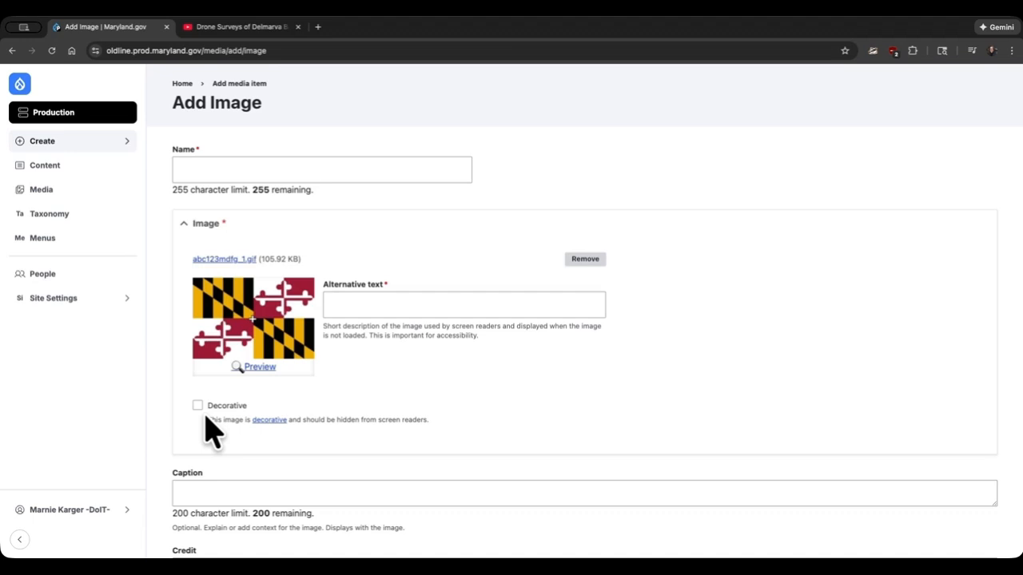
{"action": "left_click", "coordinate": [343, 302]}
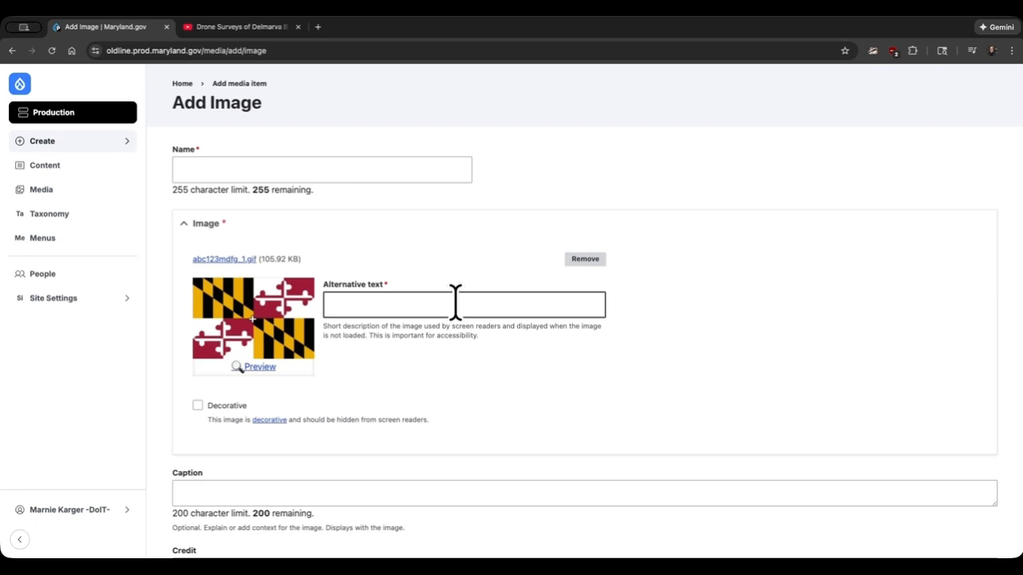
{"action": "left_click", "coordinate": [198, 406]}
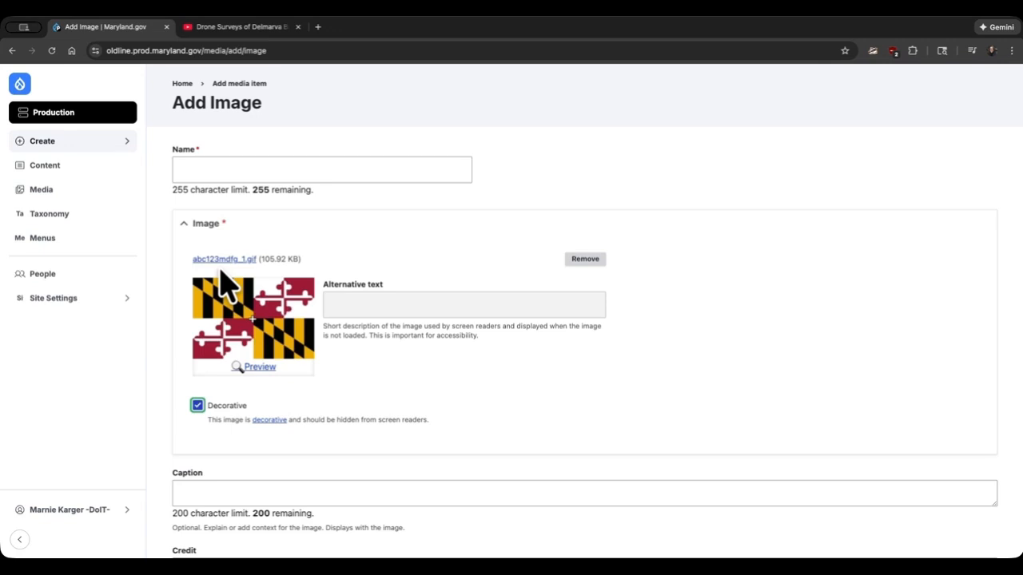
- Name the new image Maryland Flag
{"action": "left_click", "coordinate": [207, 167]}
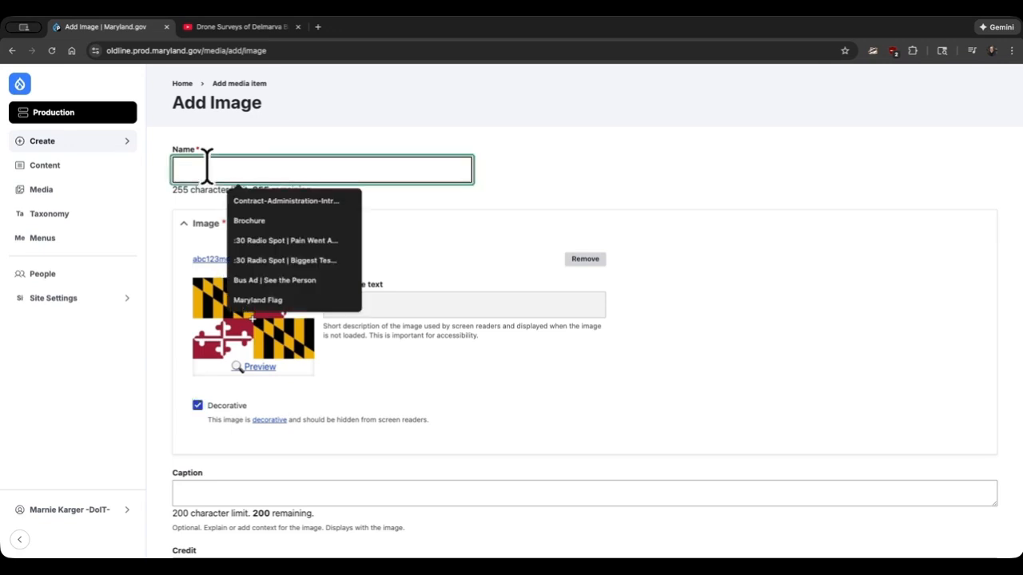
{"action": "type", "text": "Maryland Flag"}
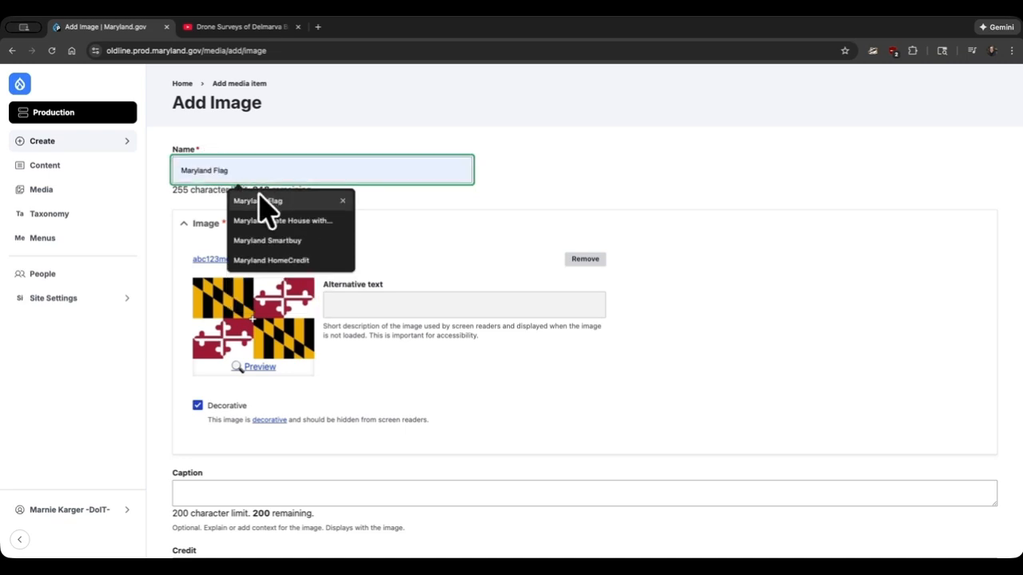
{"action": "left_click", "coordinate": [258, 201]}
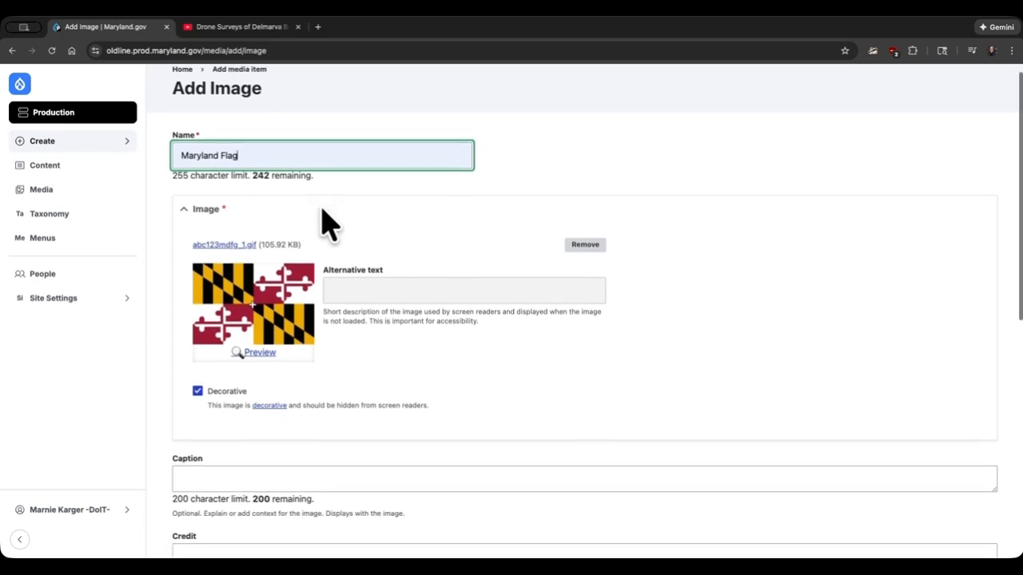
- Save the image with Caption, Credit and Topic left empty and Published left on
{"action": "scroll", "coordinate": [327, 225], "scroll_direction": "down", "scroll_amount": 3}
{"action": "scroll", "coordinate": [327, 225], "scroll_direction": "down", "scroll_amount": 4}
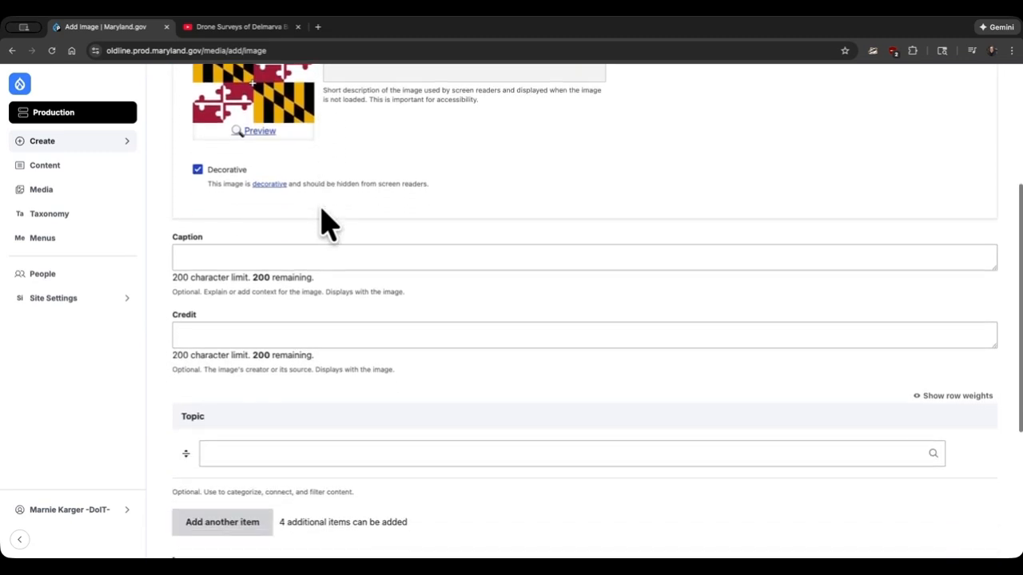
{"action": "scroll", "coordinate": [319, 223], "scroll_direction": "down", "scroll_amount": 1}
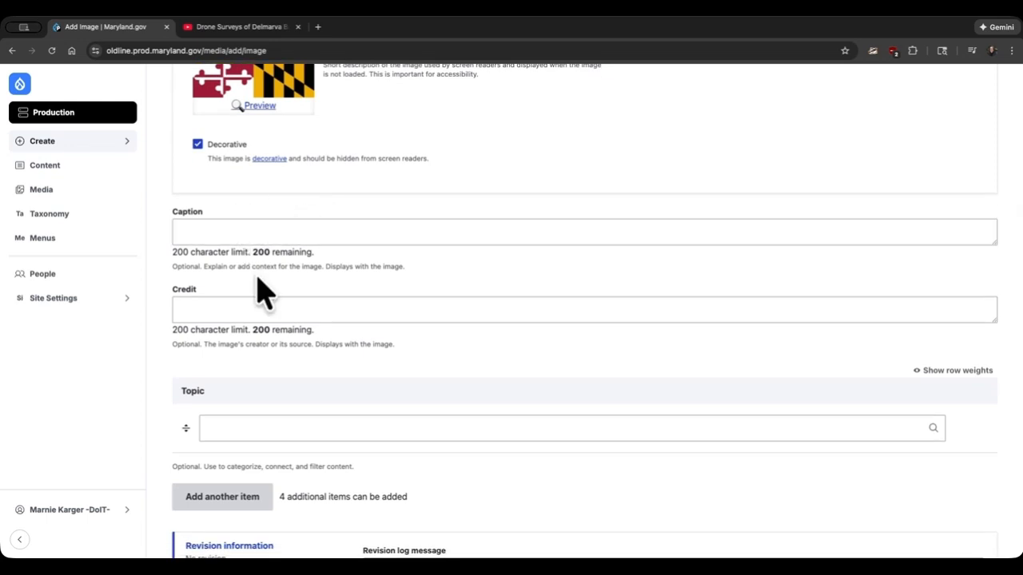
{"action": "scroll", "coordinate": [264, 293], "scroll_direction": "down", "scroll_amount": 1}
{"action": "scroll", "coordinate": [258, 274], "scroll_direction": "down", "scroll_amount": 3}
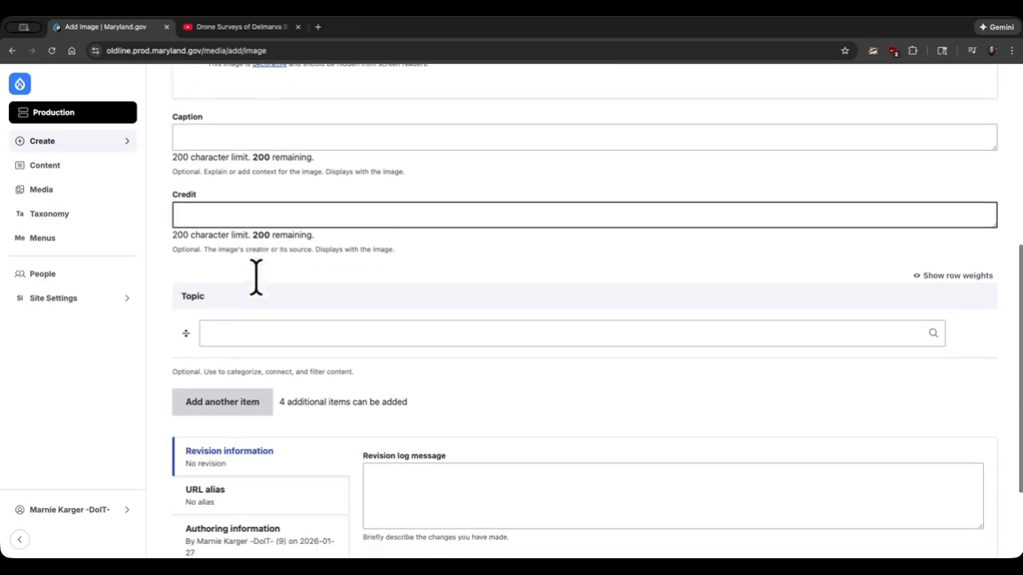
{"action": "scroll", "coordinate": [256, 277], "scroll_direction": "down", "scroll_amount": 2}
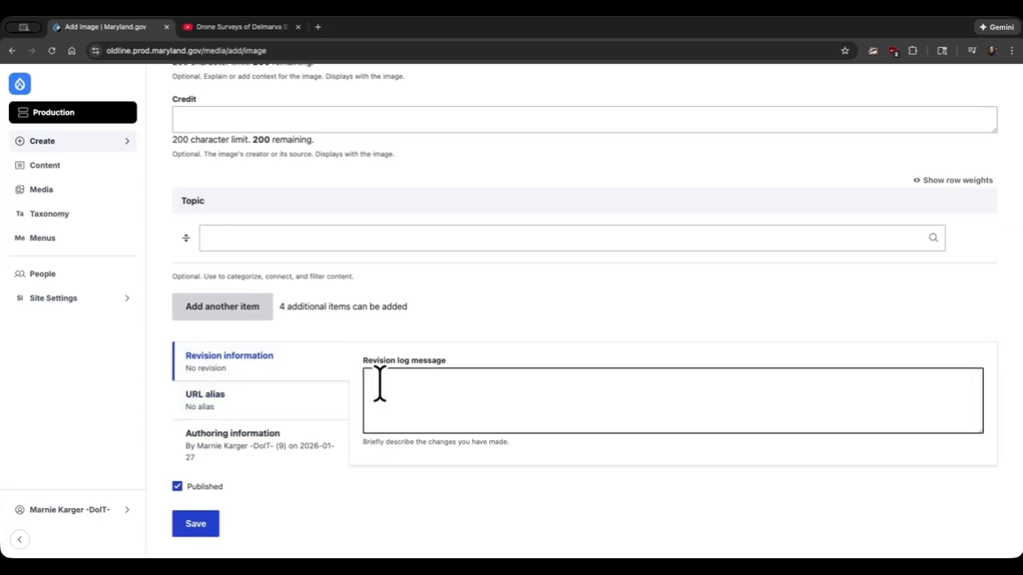
{"action": "scroll", "coordinate": [380, 388], "scroll_direction": "down", "scroll_amount": 1}
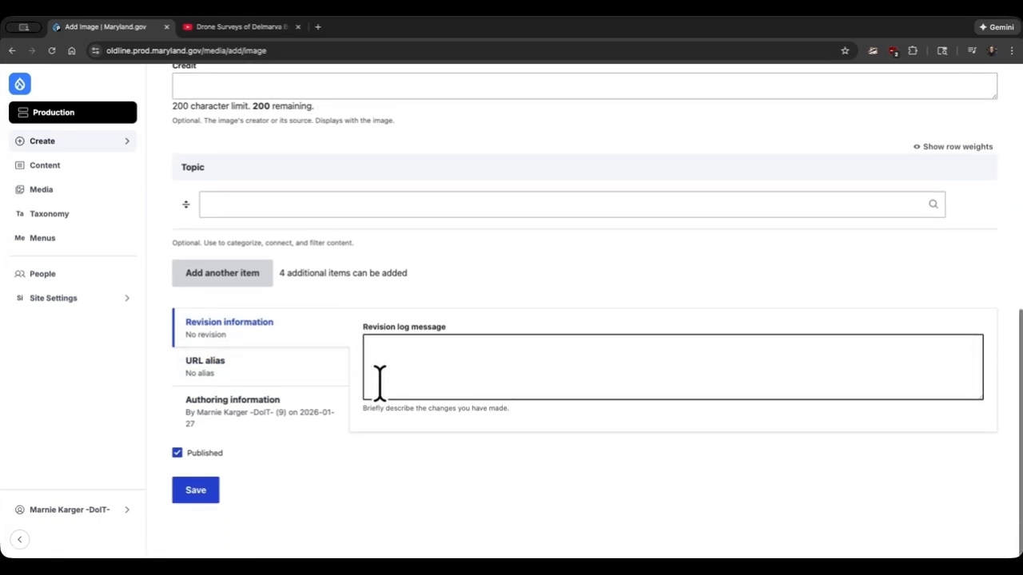
{"action": "left_click", "coordinate": [198, 498]}
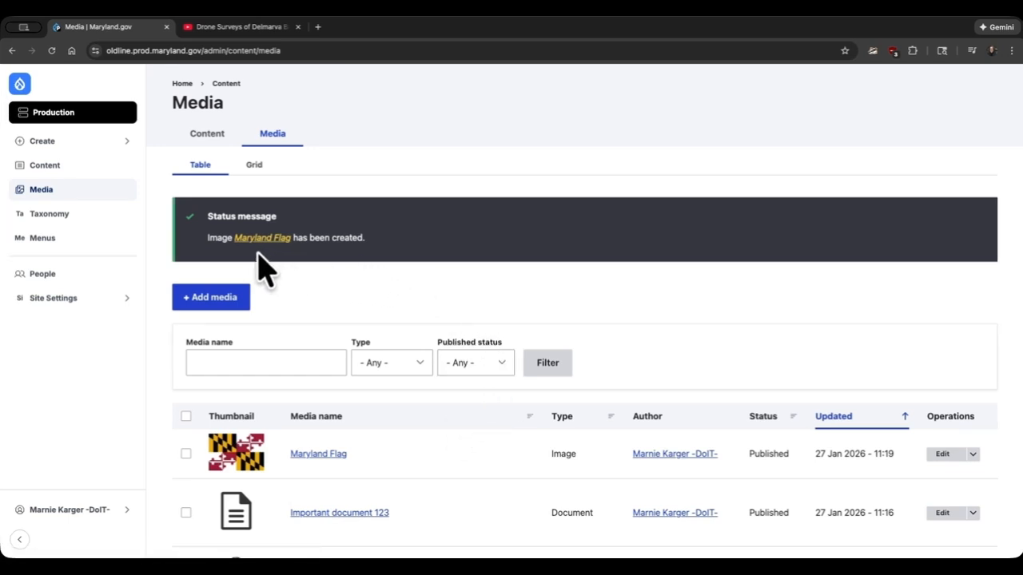
- Start adding a new Remote video media item from the media list
{"action": "left_click", "coordinate": [234, 299]}
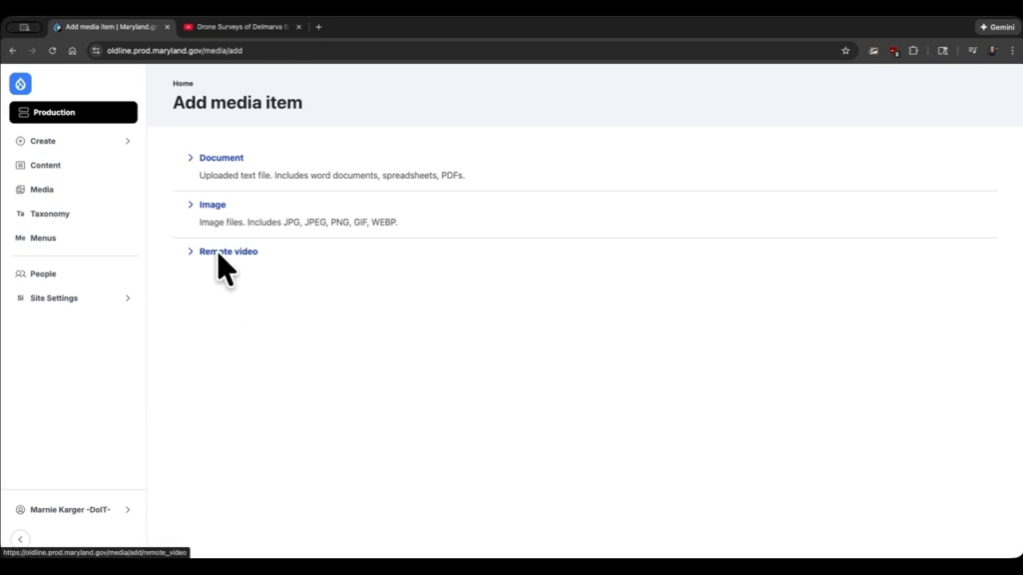
{"action": "left_click", "coordinate": [219, 252]}
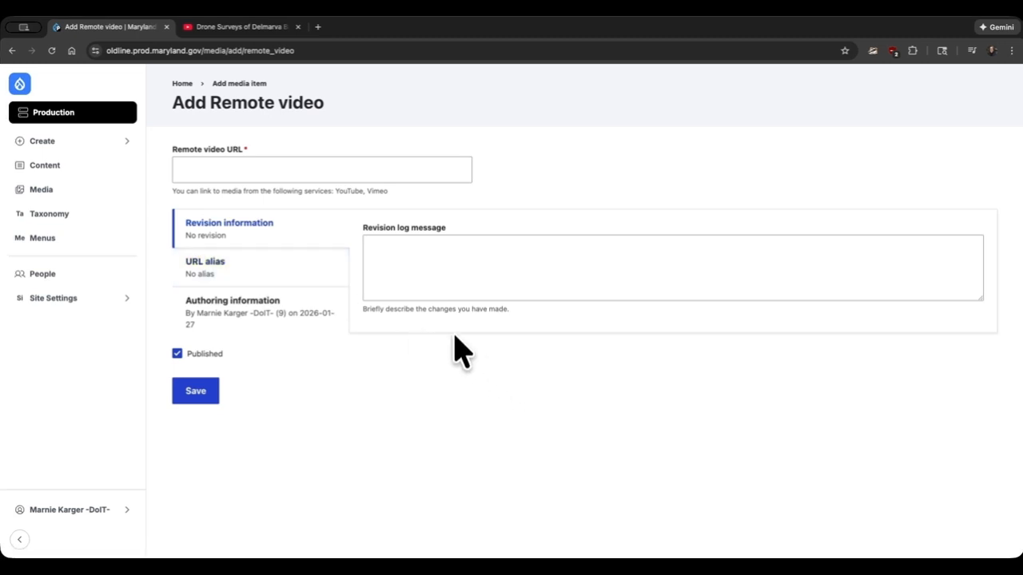
{"action": "left_click", "coordinate": [259, 170]}
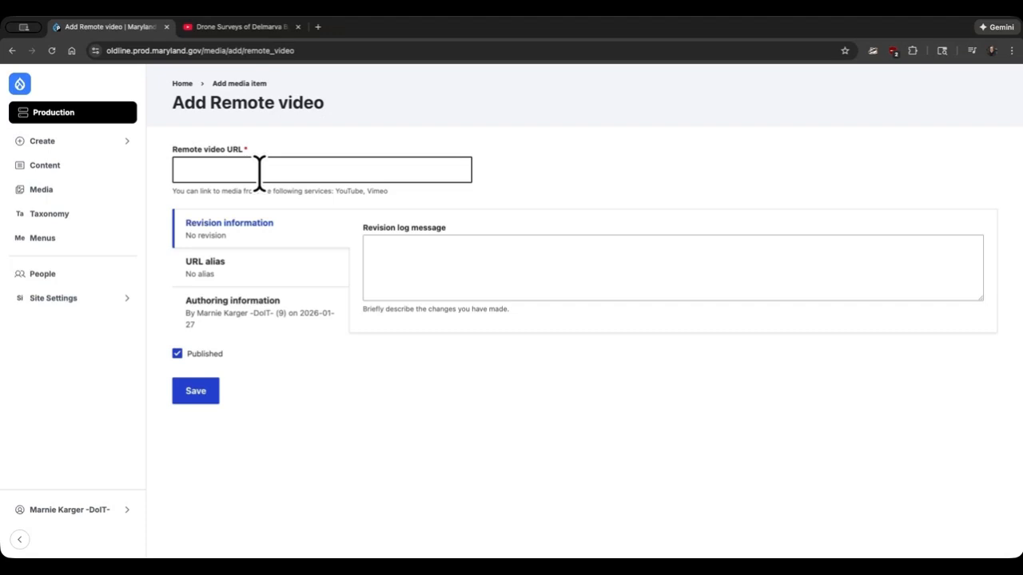
- Switch to YouTube and copy the web address of the Drone Surveys of Delmarva Bays video
{"action": "left_click", "coordinate": [274, 38]}
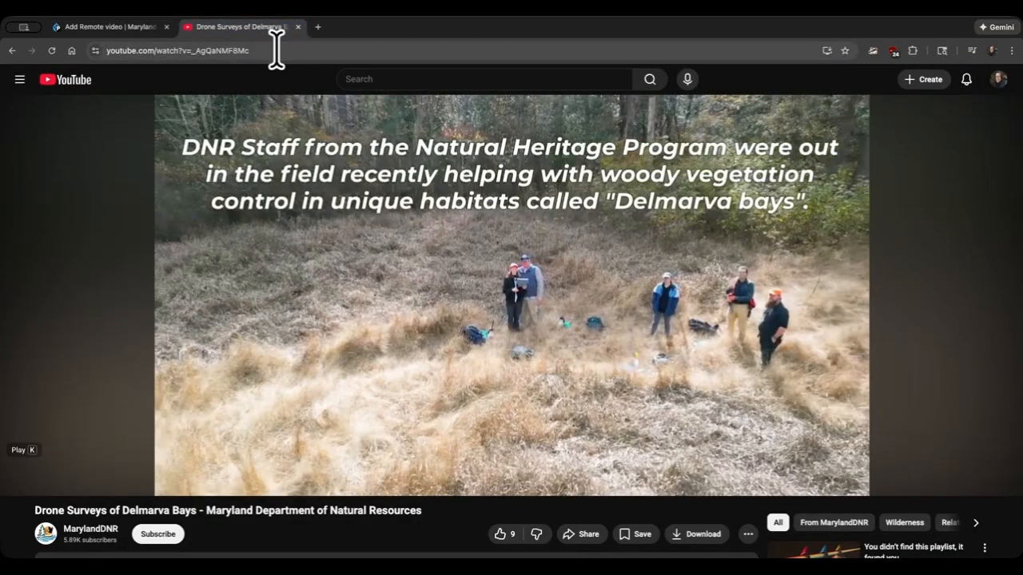
{"action": "left_click", "coordinate": [275, 50]}
{"action": "left_click", "coordinate": [276, 50]}
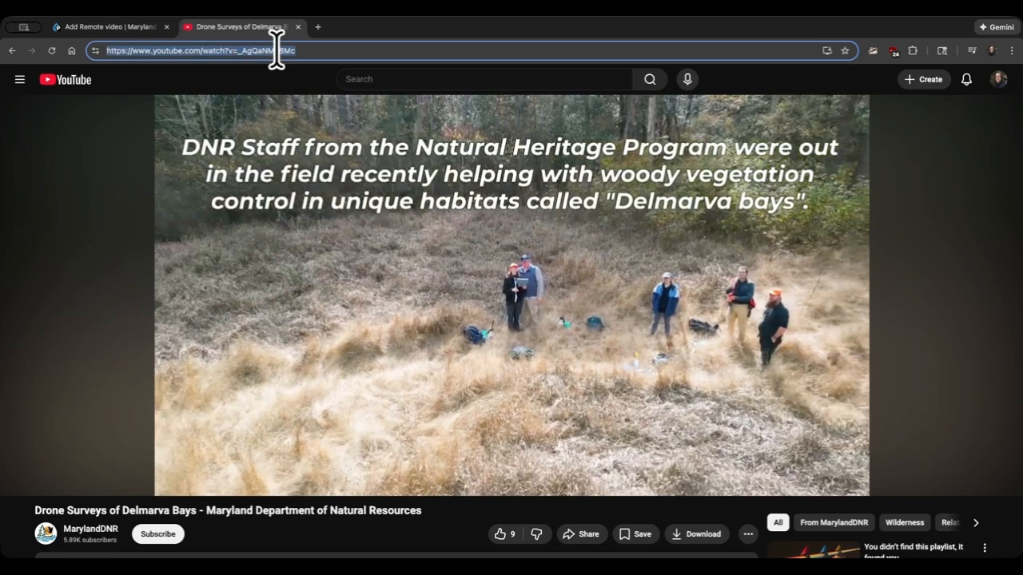
{"action": "left_click", "coordinate": [120, 27]}
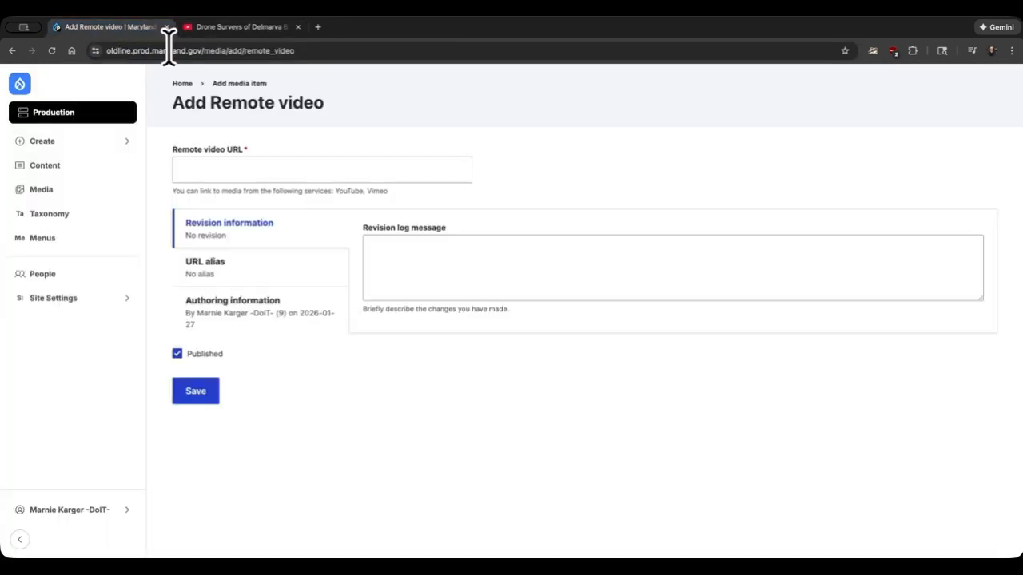
{"action": "left_click", "coordinate": [258, 169]}
{"action": "type", "text": "https://www.youtube.com/watch?v=_AgQaNMF8Mc"}
{"action": "left_click", "coordinate": [474, 200]}
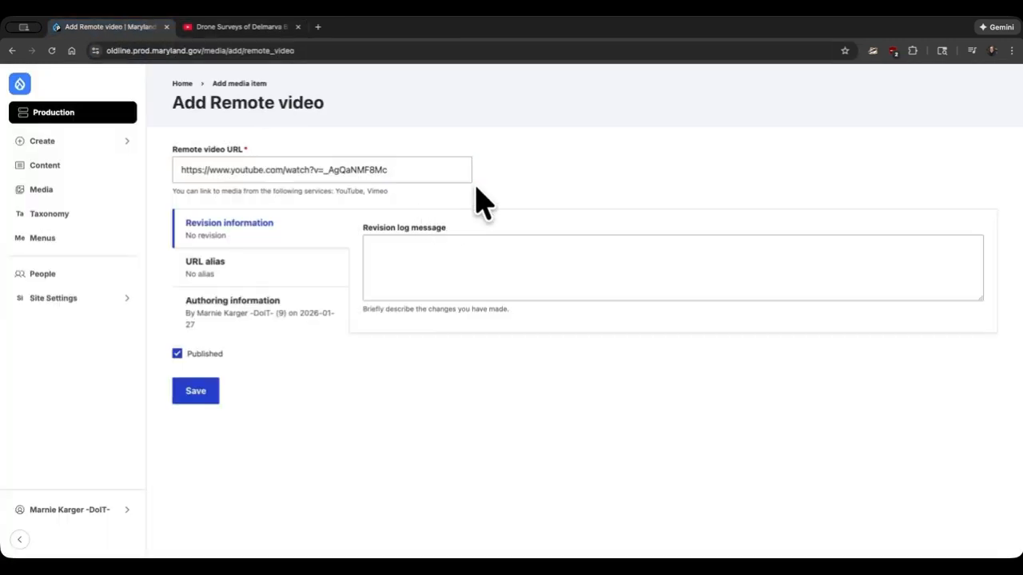
{"action": "left_click", "coordinate": [196, 387]}
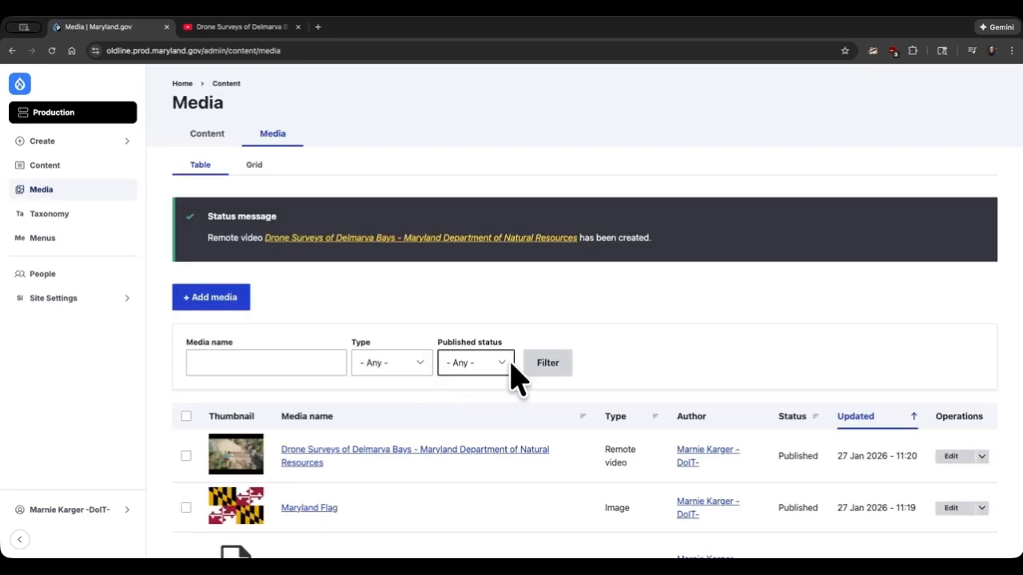
- Open the Maryland Flag image from the media list for editing
{"action": "scroll", "coordinate": [515, 380], "scroll_direction": "down", "scroll_amount": 3}
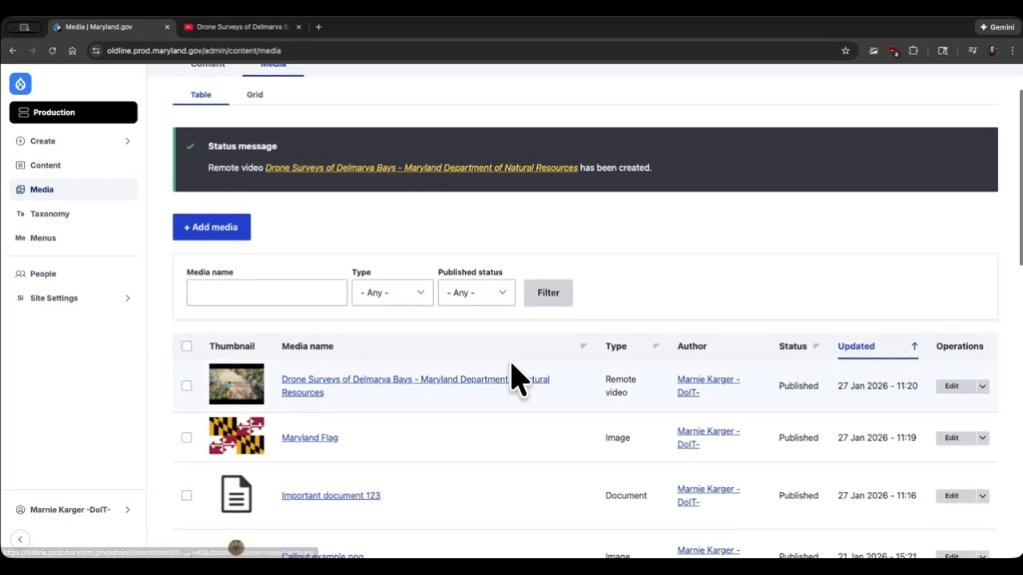
{"action": "scroll", "coordinate": [515, 380], "scroll_direction": "down", "scroll_amount": 2}
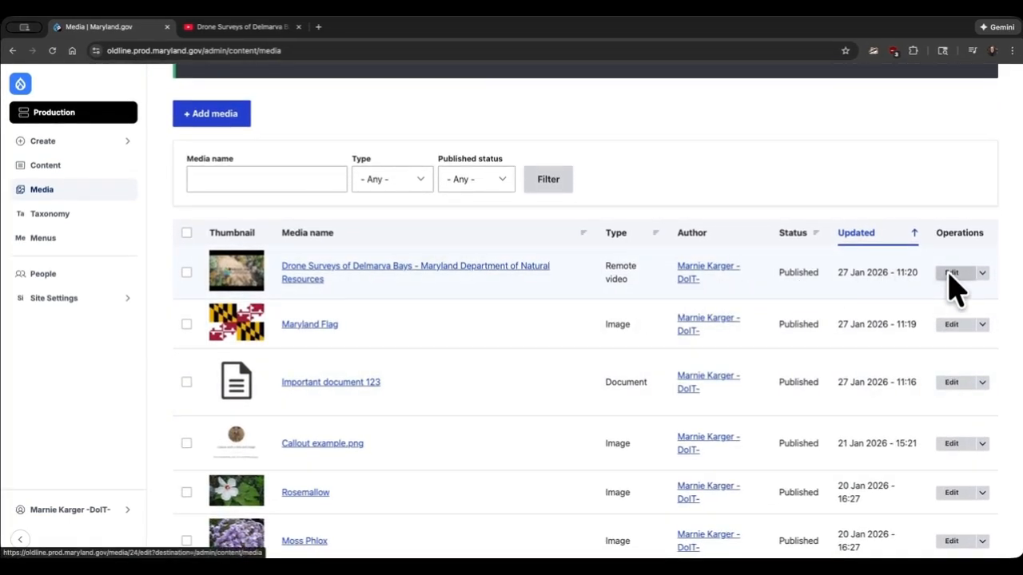
{"action": "left_click", "coordinate": [950, 324]}
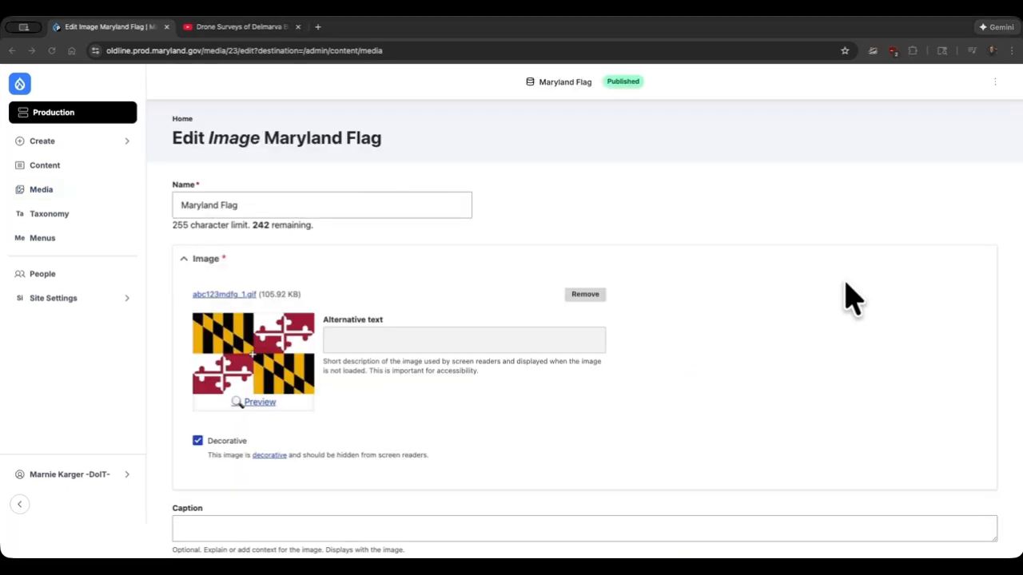
- Review the Maryland Flag image's fields and save it with Create new revision and Published left on
{"action": "scroll", "coordinate": [853, 300], "scroll_direction": "down", "scroll_amount": 1}
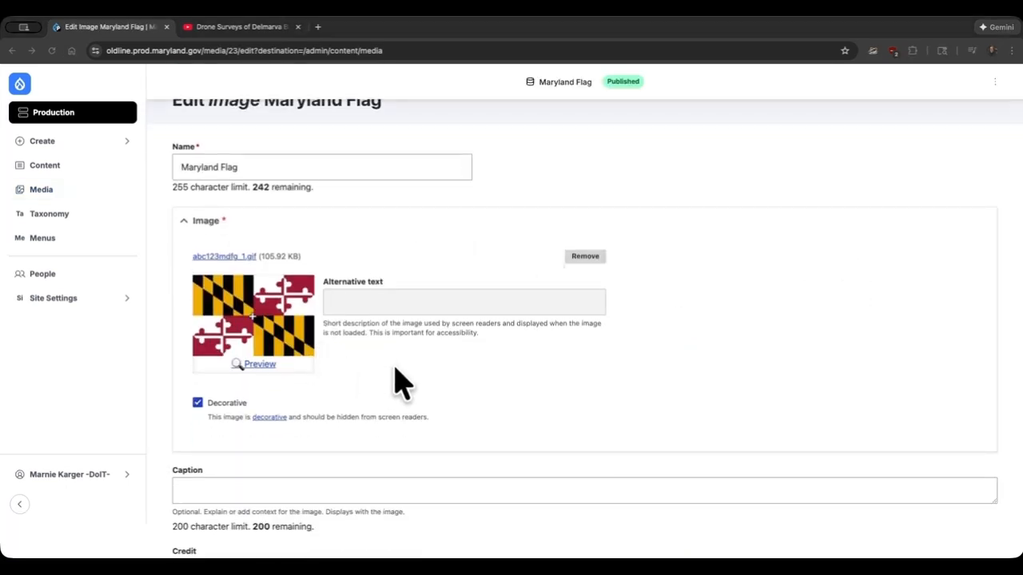
{"action": "scroll", "coordinate": [462, 380], "scroll_direction": "down", "scroll_amount": 1}
{"action": "scroll", "coordinate": [461, 380], "scroll_direction": "down", "scroll_amount": 8}
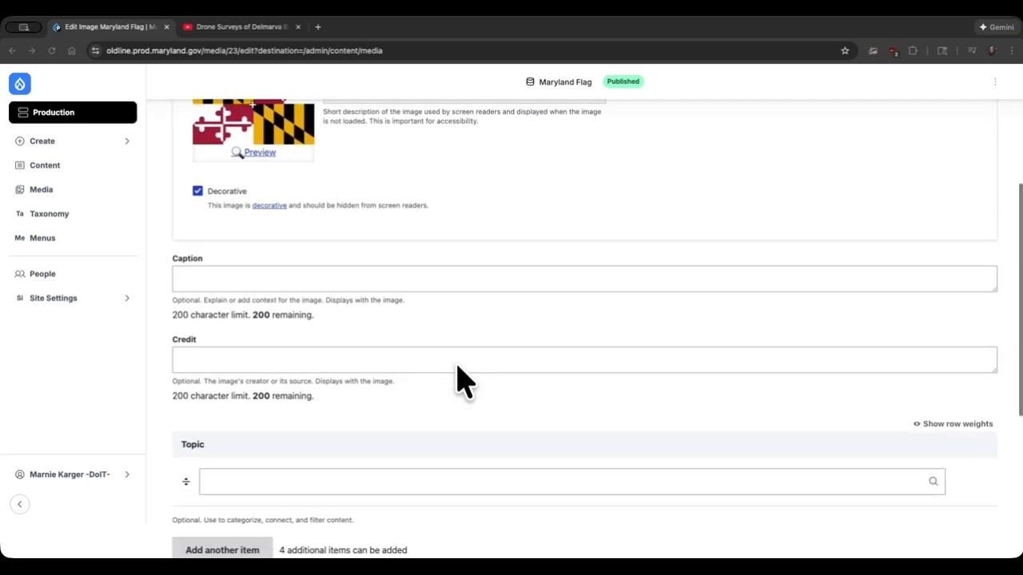
{"action": "scroll", "coordinate": [461, 380], "scroll_direction": "down", "scroll_amount": 4}
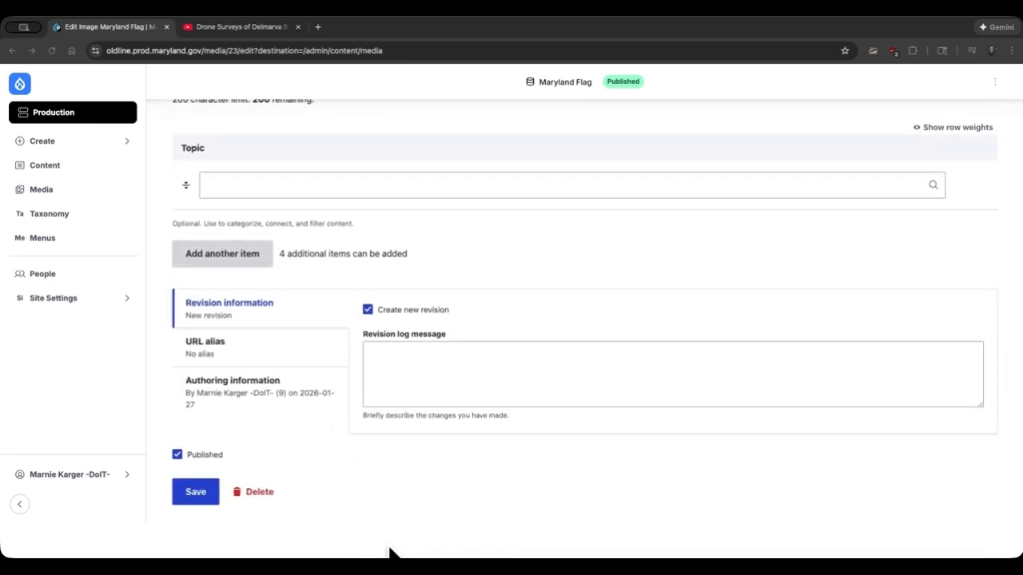
{"action": "left_click", "coordinate": [200, 493]}
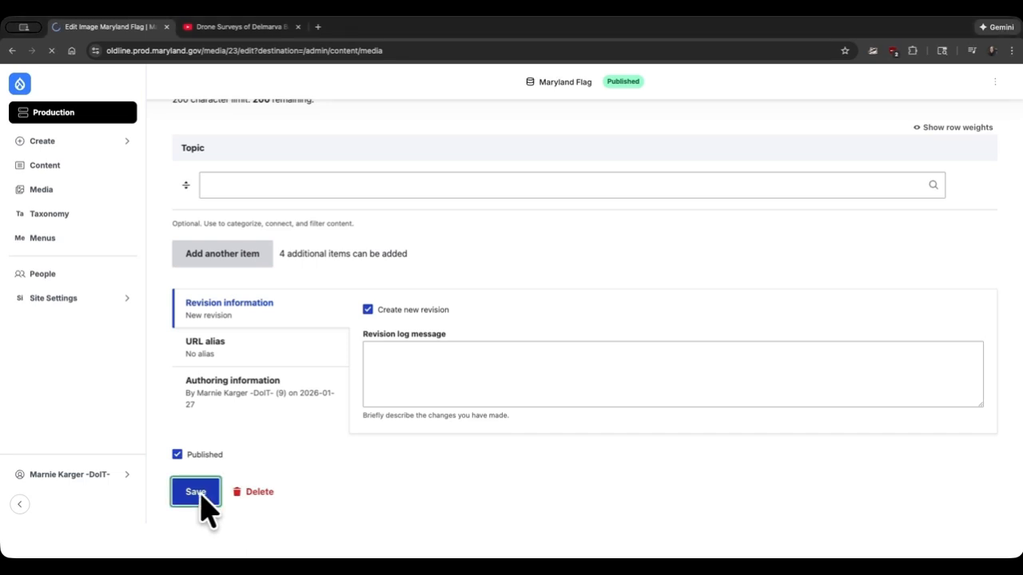